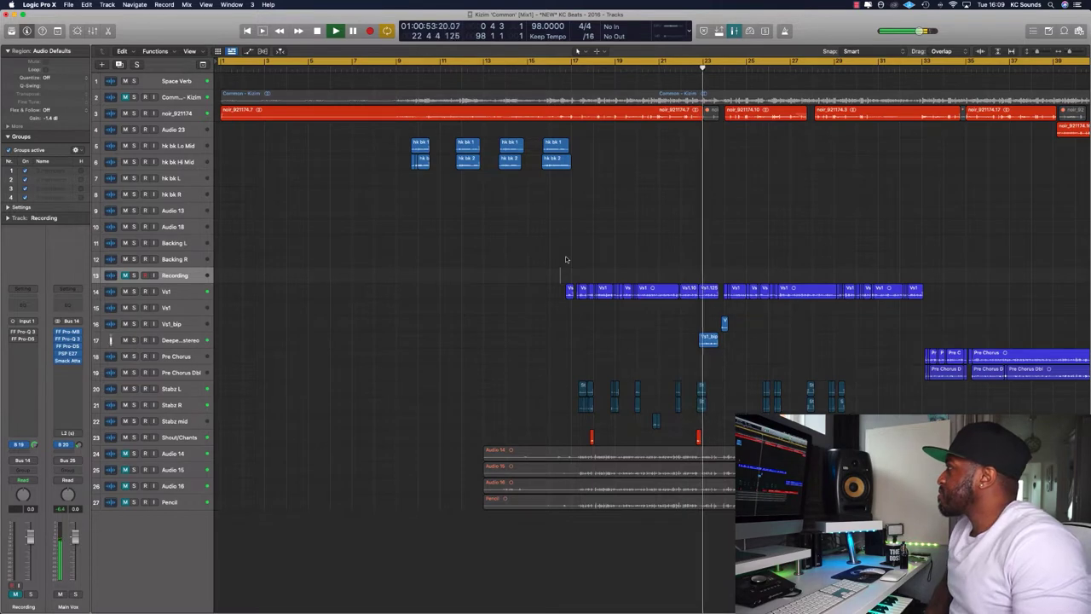
Step: Stop playback, select the Vs1 vocal on track 14 and zoom the arrangement to its regions
key(space)
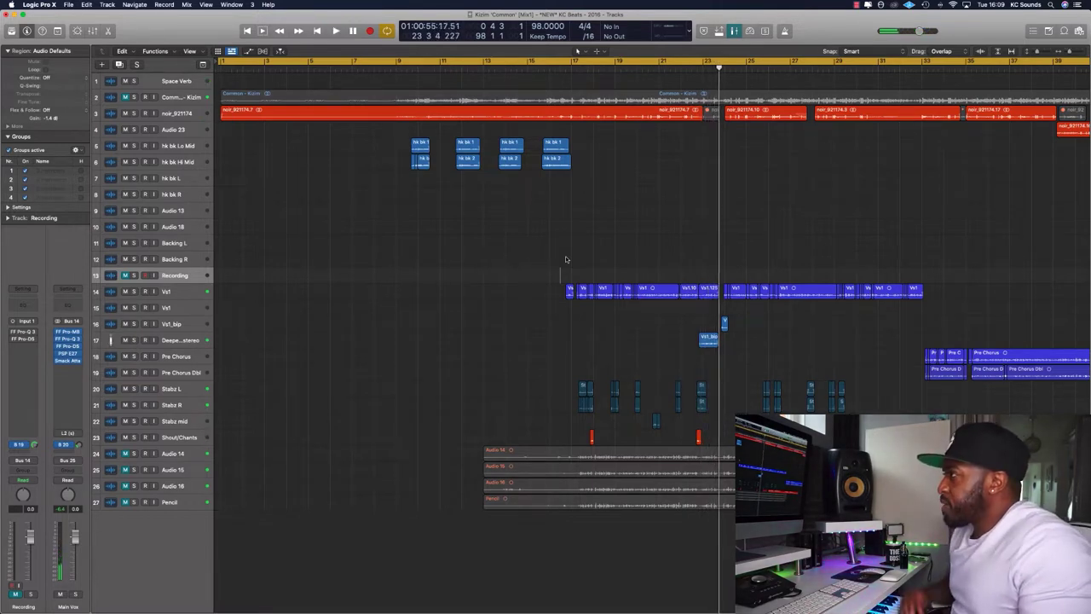
click(186, 292)
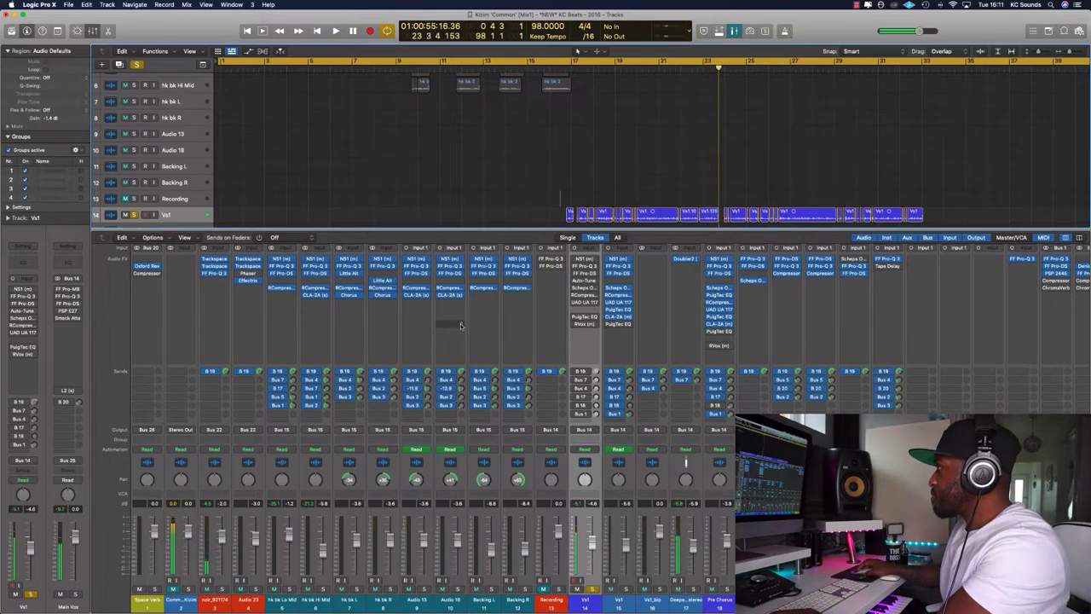
key(z)
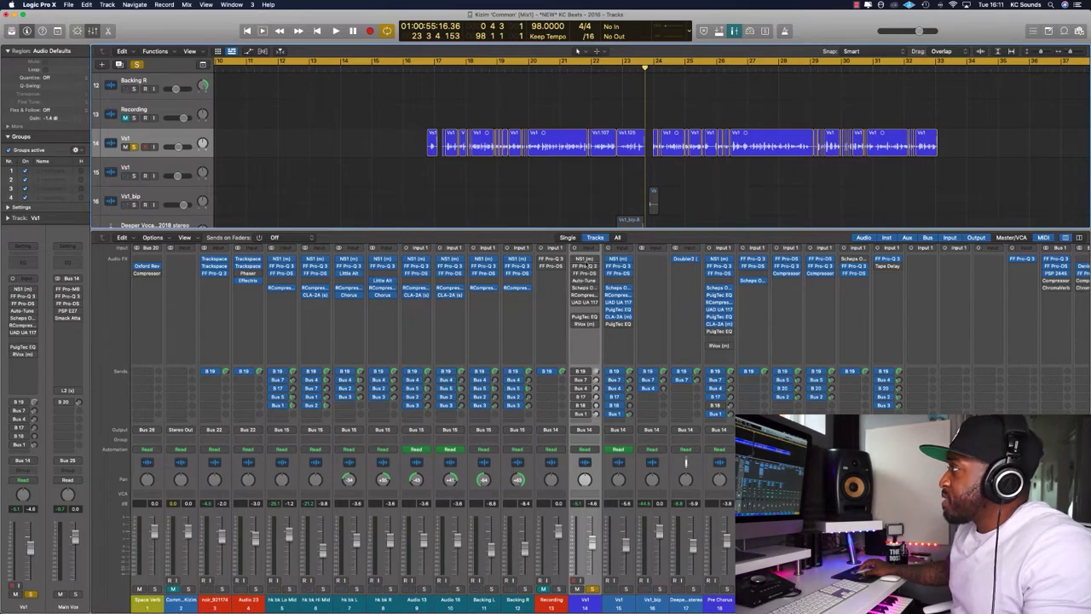
Step: Enable the NS1 noise suppressor on Vs1 and compare the vocal with it on and off
click(585, 259)
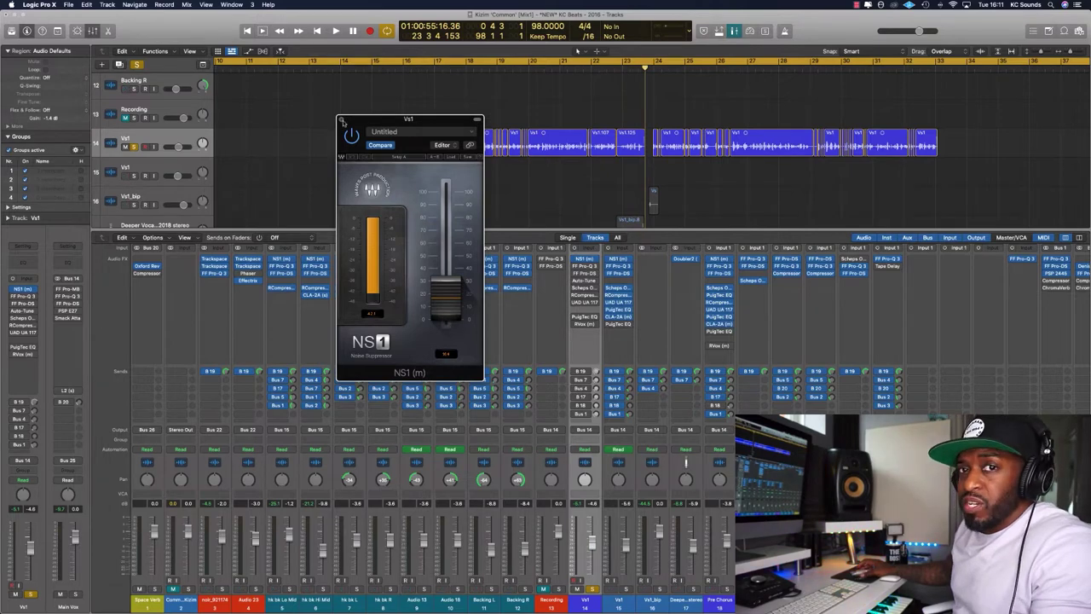
drag(343, 123, 372, 185)
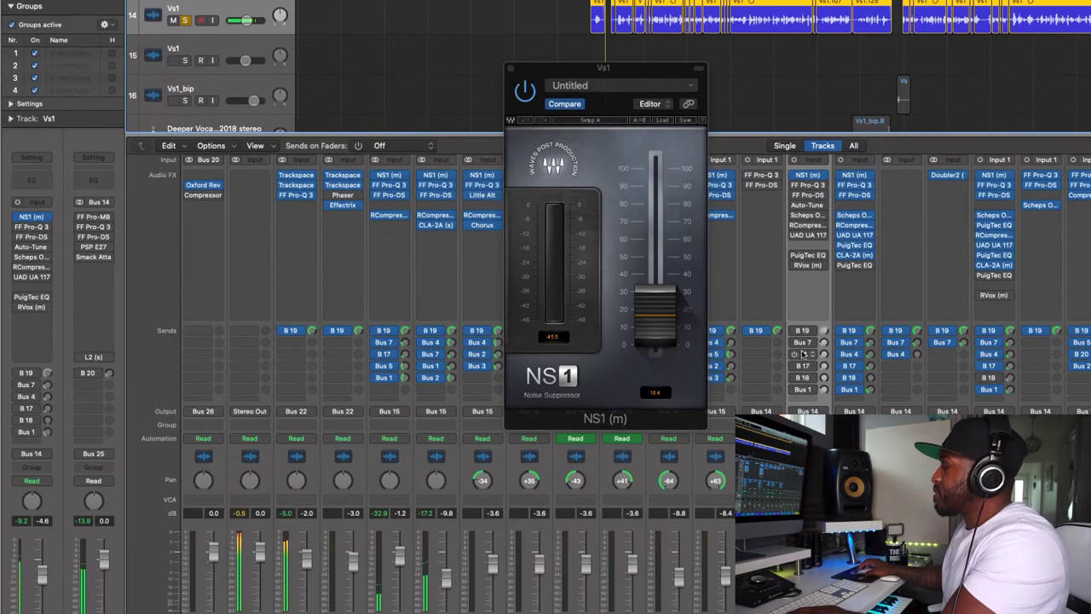
click(525, 92)
click(525, 92)
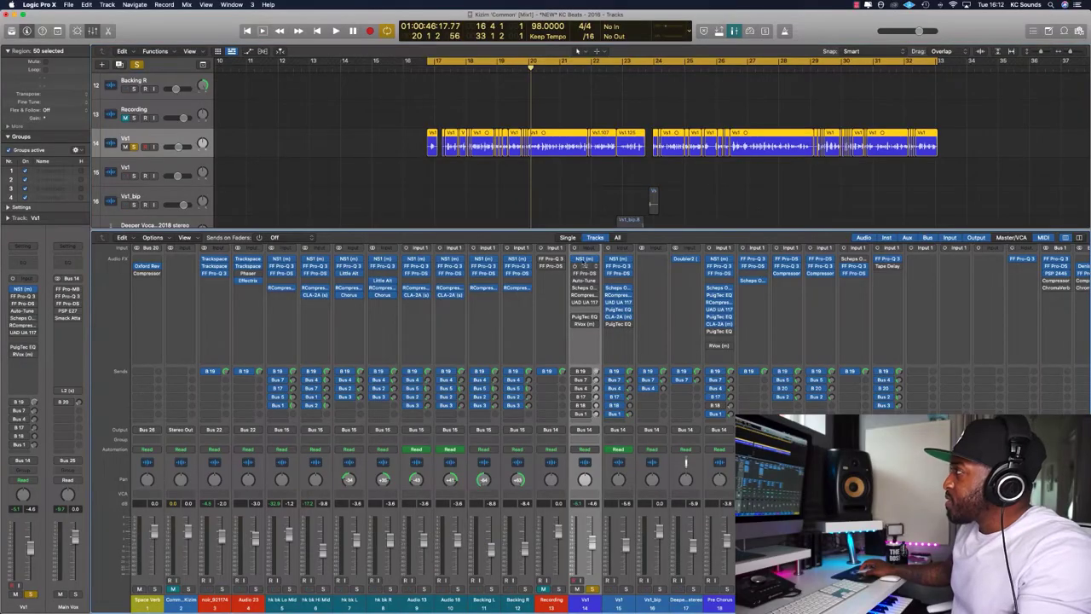
Step: Enable the FF Pro-Q 3 equalizer on Vs1, play the vocal through it and close the plug-in
click(584, 265)
drag(604, 141, 605, 211)
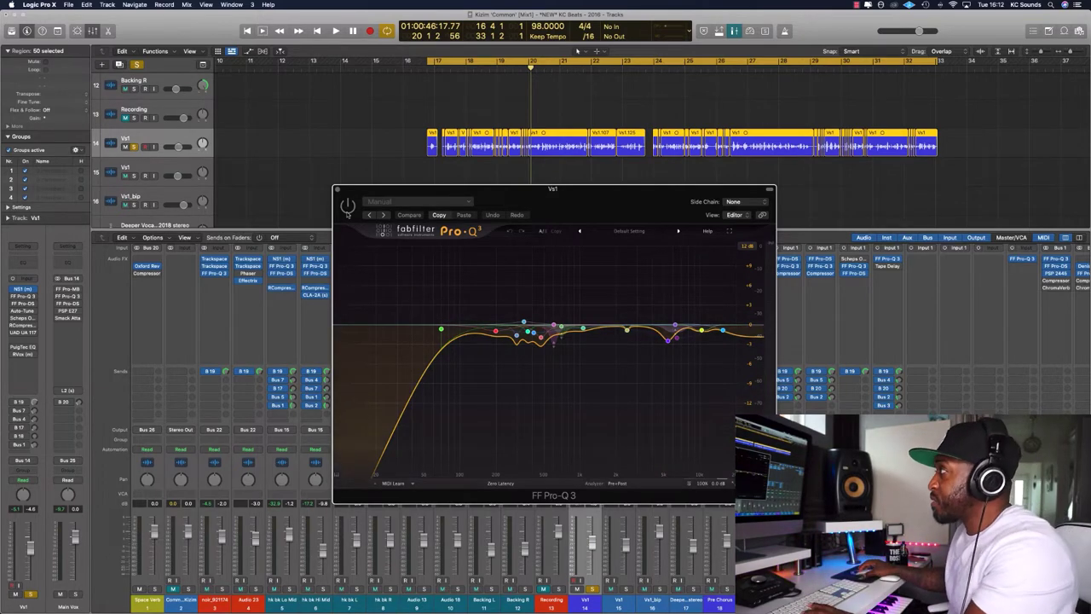
key(space)
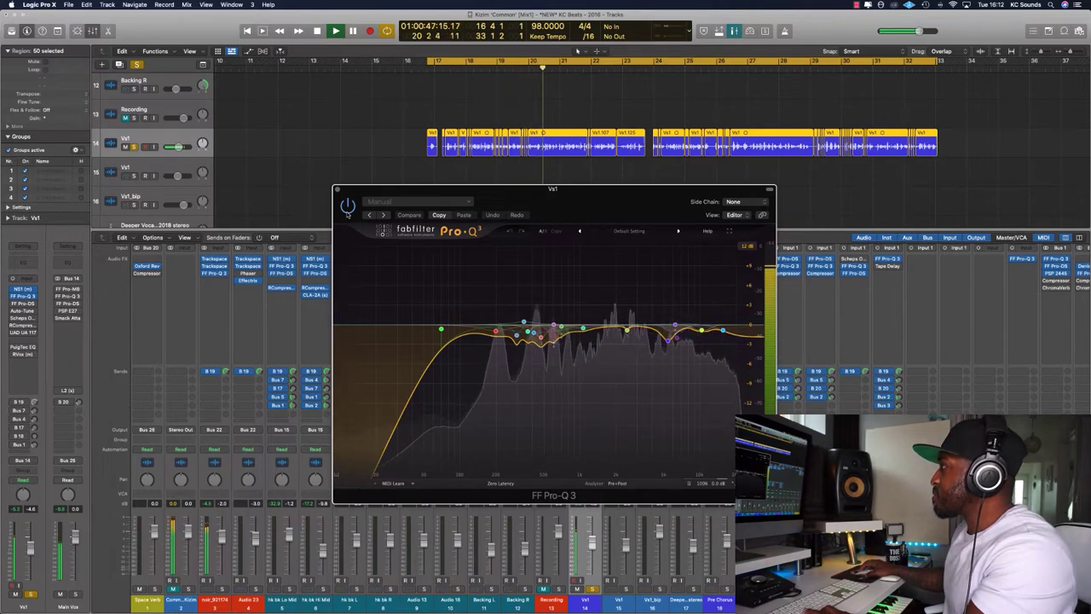
click(337, 189)
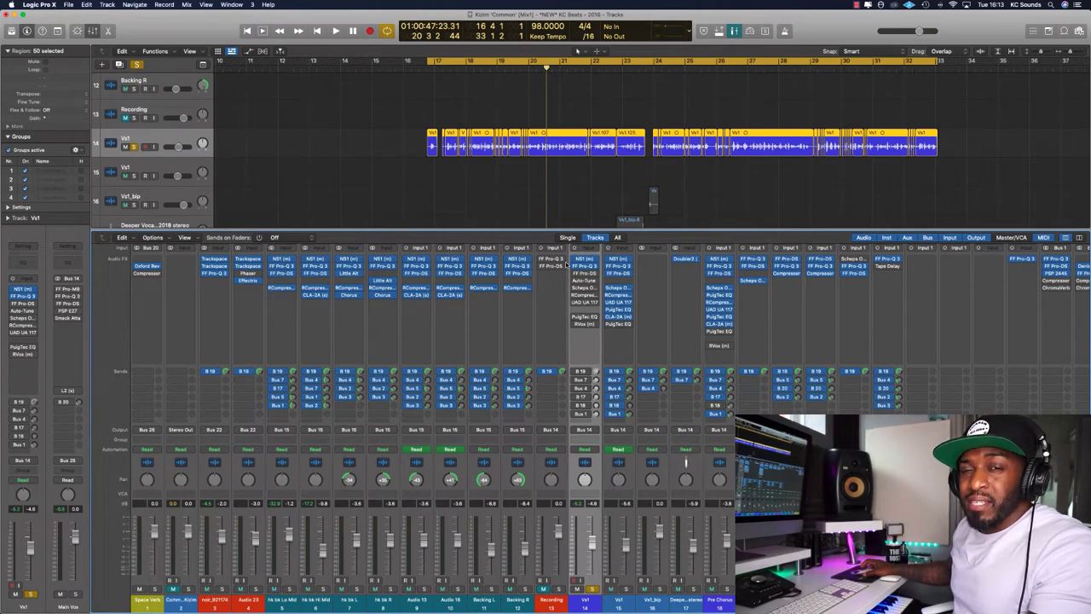
Step: Enable FF Pro-DS on Vs1 and set its detection band to about 3.89–12.91 kHz while the vocal plays
click(627, 275)
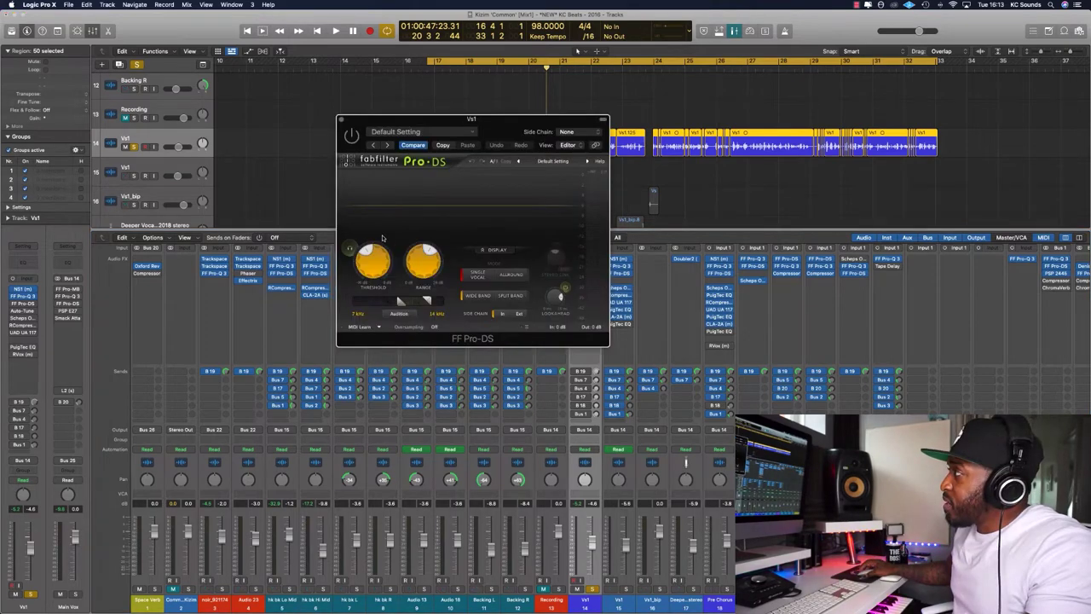
key(space)
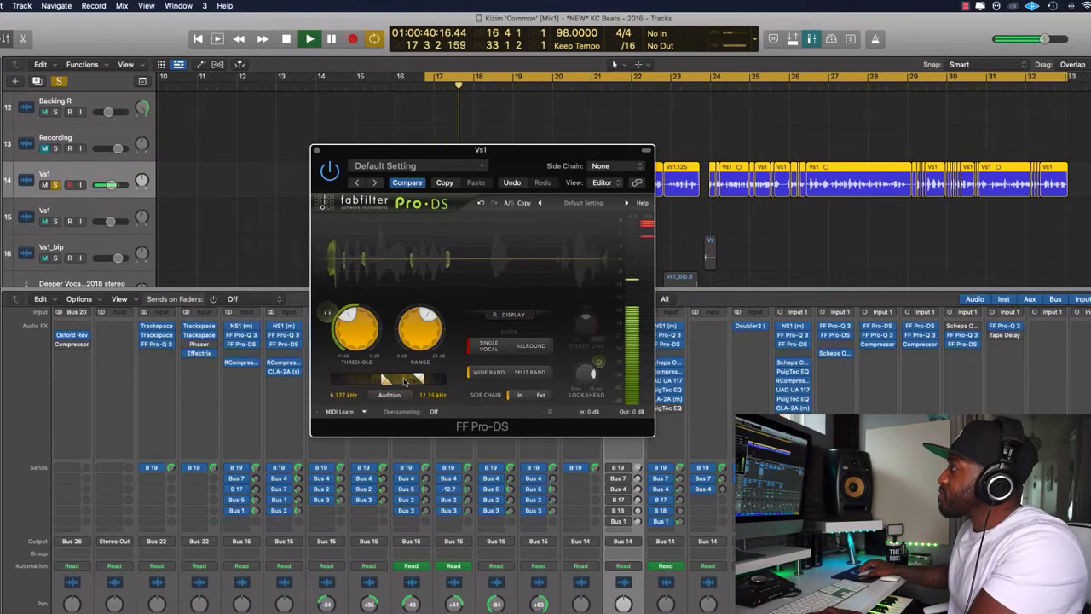
drag(404, 381, 362, 380)
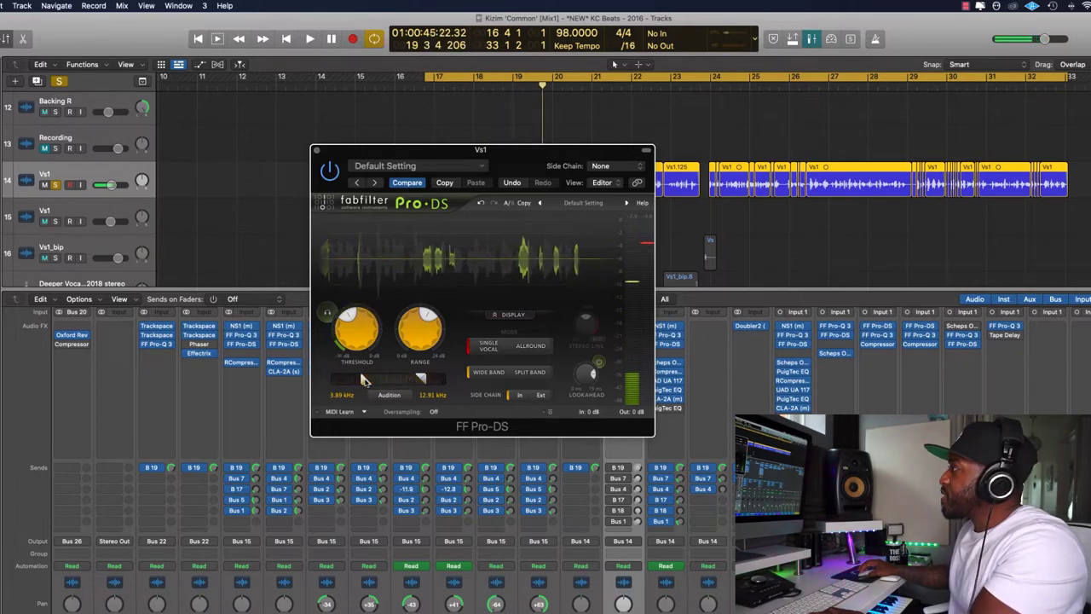
key(space)
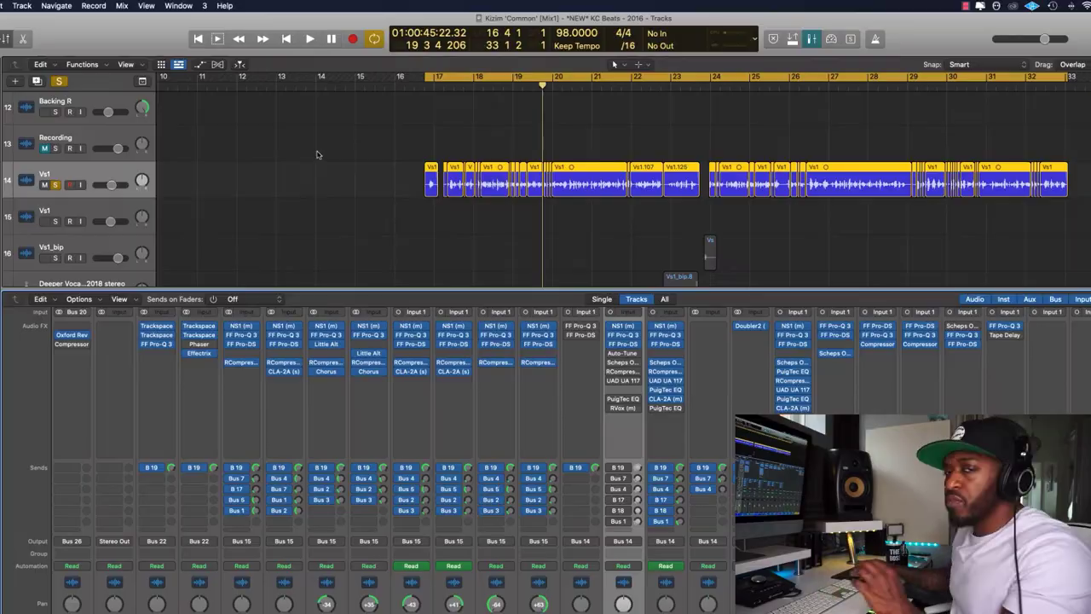
Step: Examine how the Vs1 vocal is split into regions between bars 17 and 20, selecting the short region shortly after bar 18
ctrl+alt+click(519, 219)
ctrl+alt+click(520, 219)
key(x)
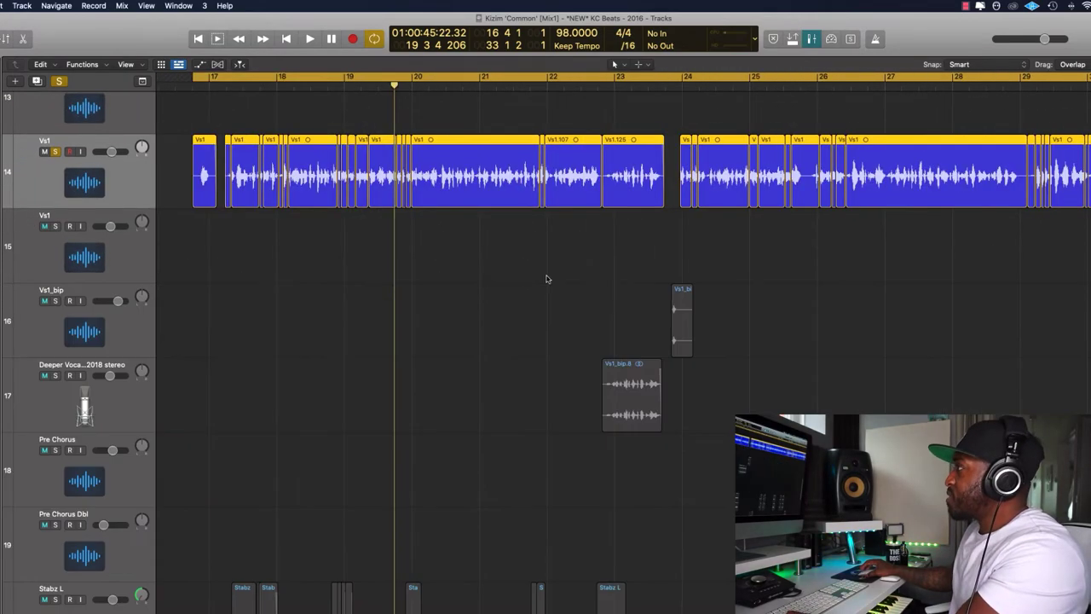
key(x)
key(x)
ctrl+alt+click(549, 281)
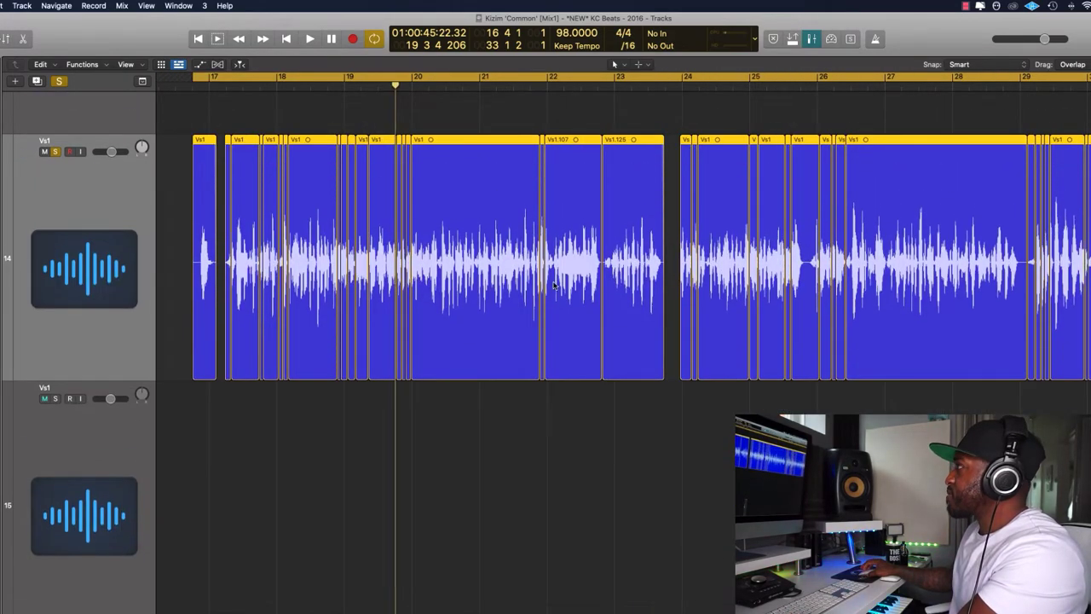
key(super+Right)
key(super+Right)
key(super+Right)
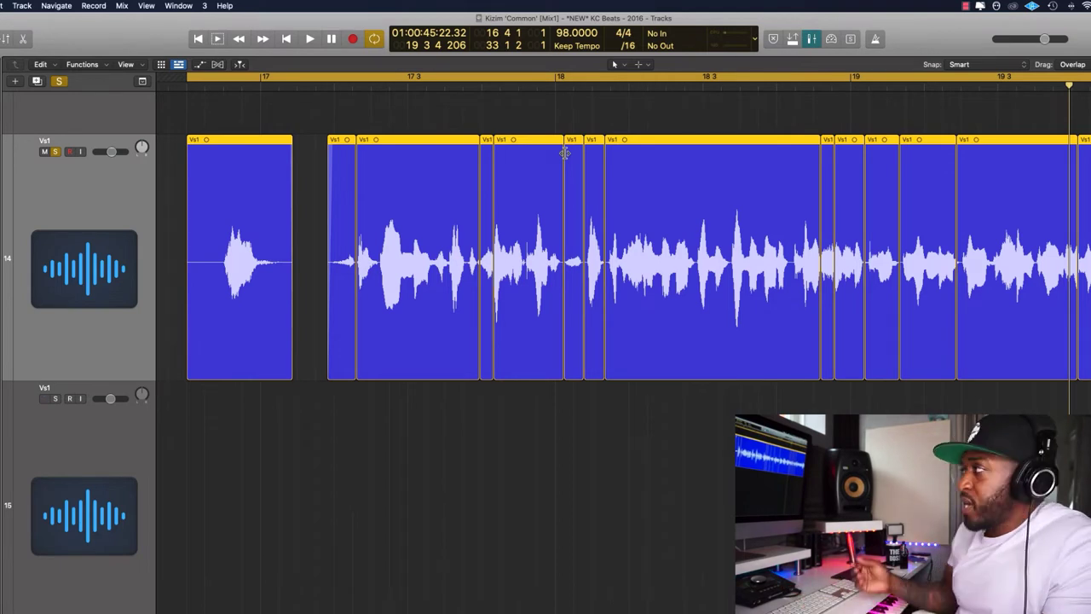
click(600, 141)
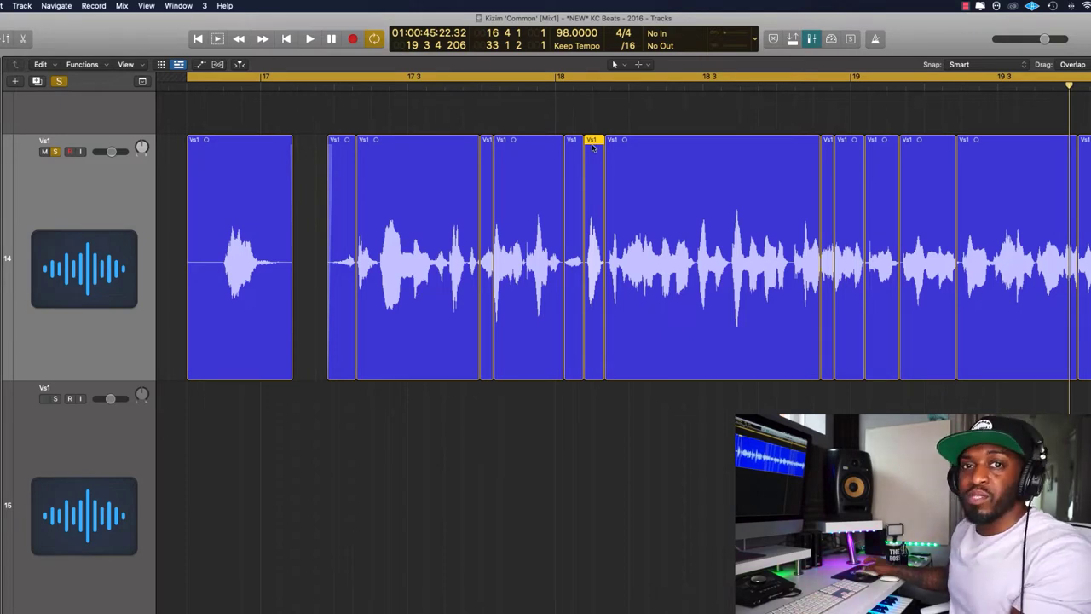
key(super+Left)
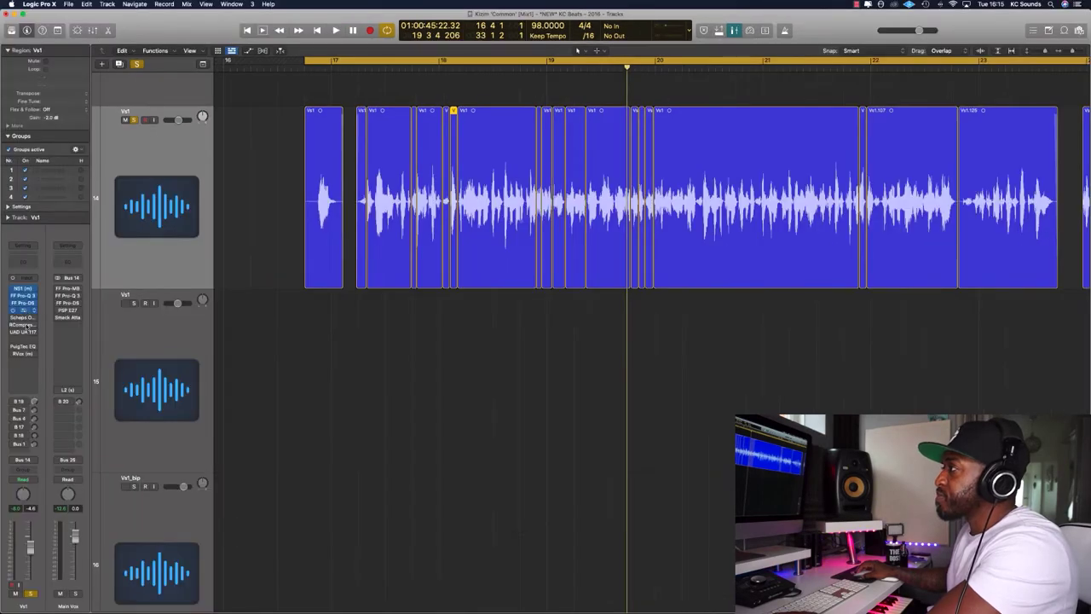
Step: Enable Auto-Tune EFX+ on Vs1, play the vocal through it and close the plug-in
key(space)
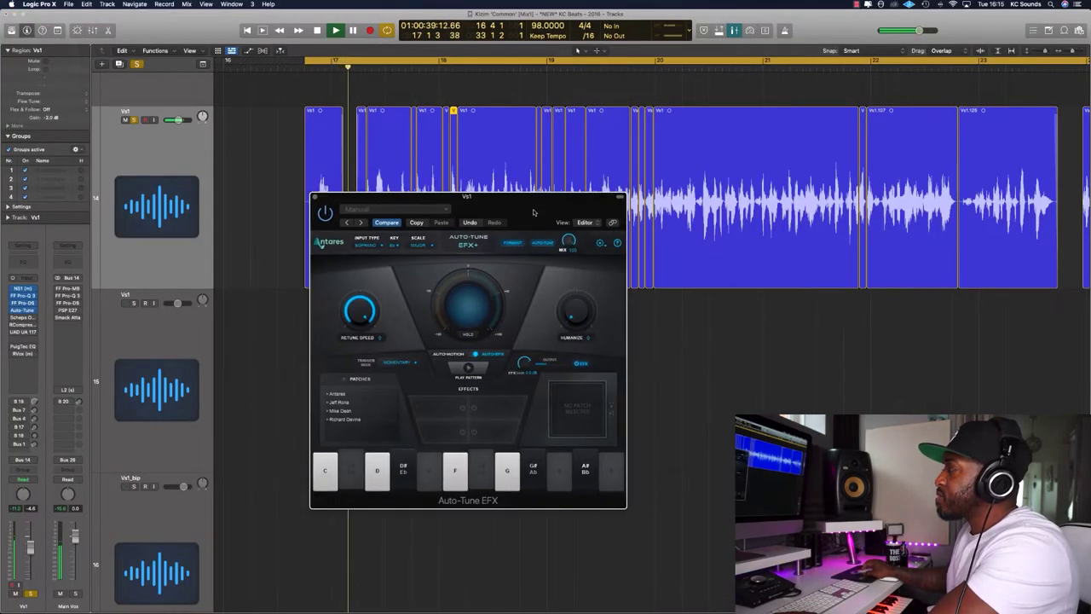
drag(533, 212, 601, 239)
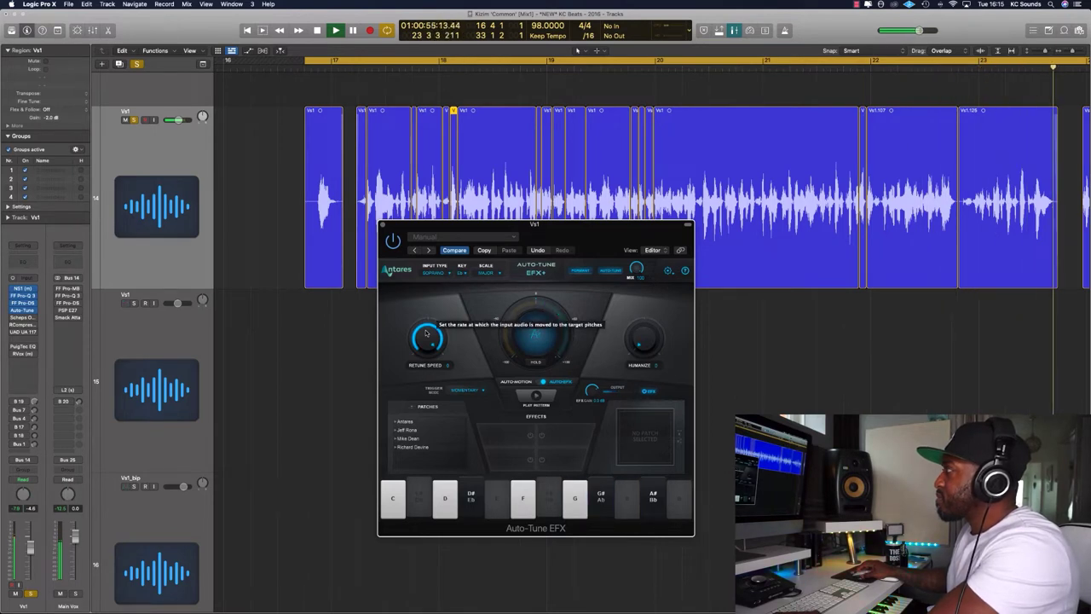
key(space)
key(super+w)
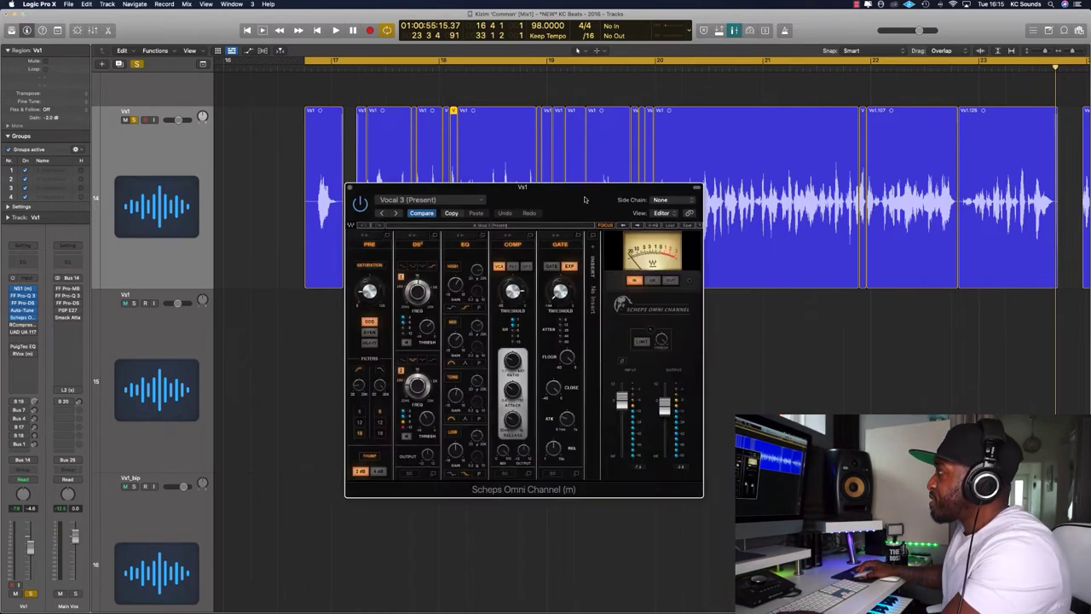
Step: Audition Scheps Omni Channel with the Vocal 3 (Present) preset and RCompressor on Vs1, leaving both enabled and closing each plug-in
drag(588, 195, 634, 281)
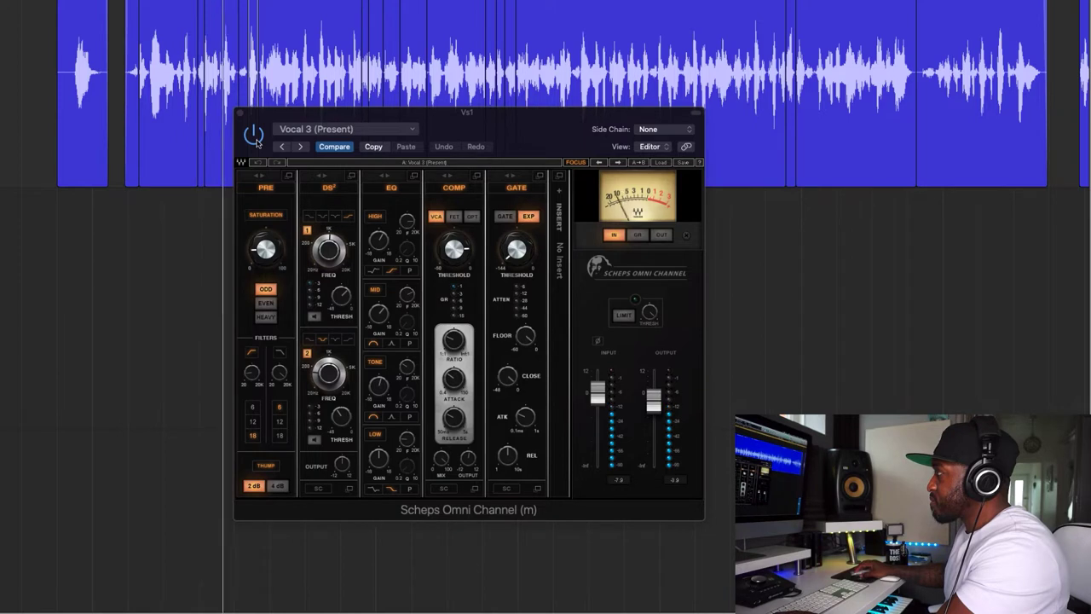
click(257, 248)
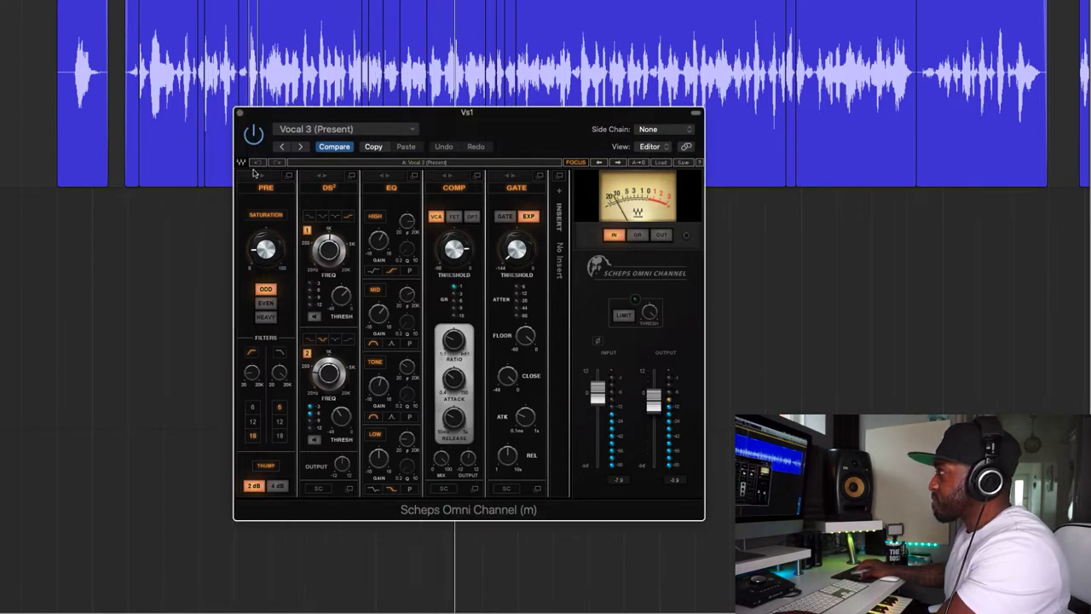
click(240, 113)
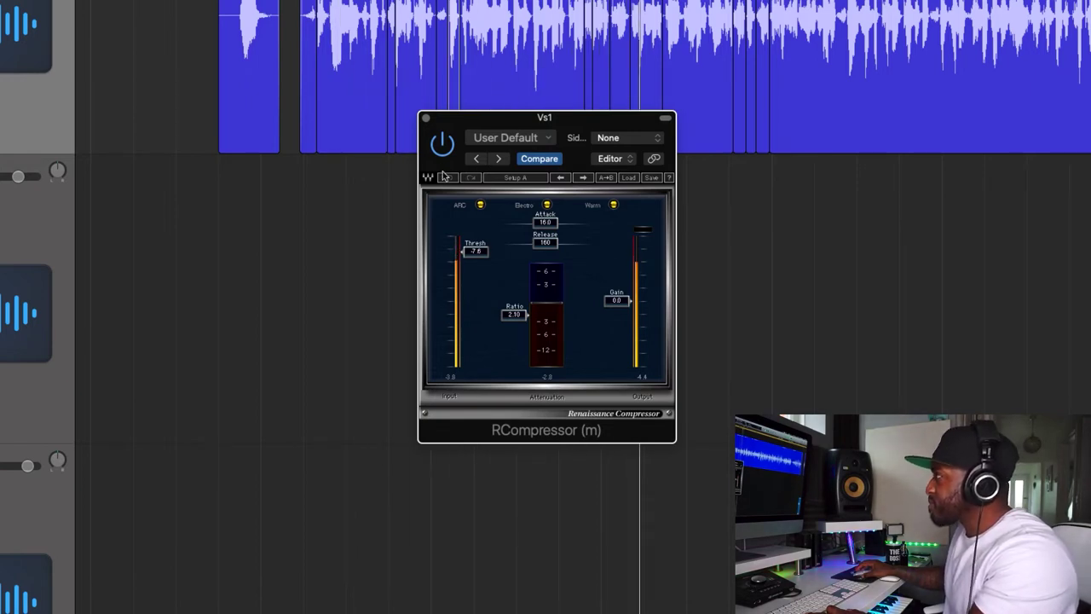
click(426, 119)
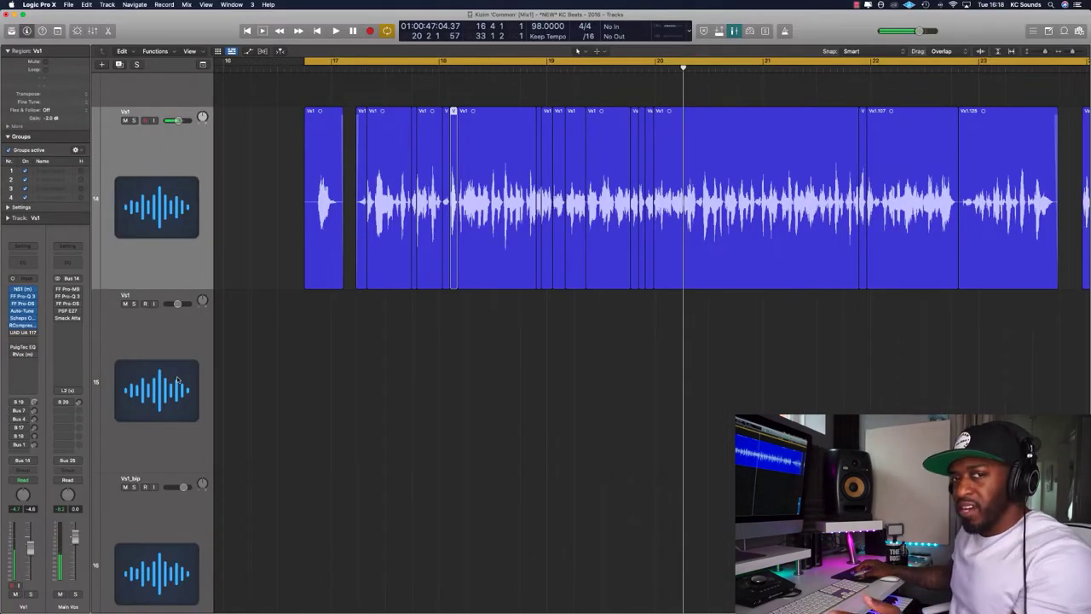
Step: Enable the UAD UA 1176LN Legacy on Vs1 and compare the playing vocal with the limiter on and off
click(22, 331)
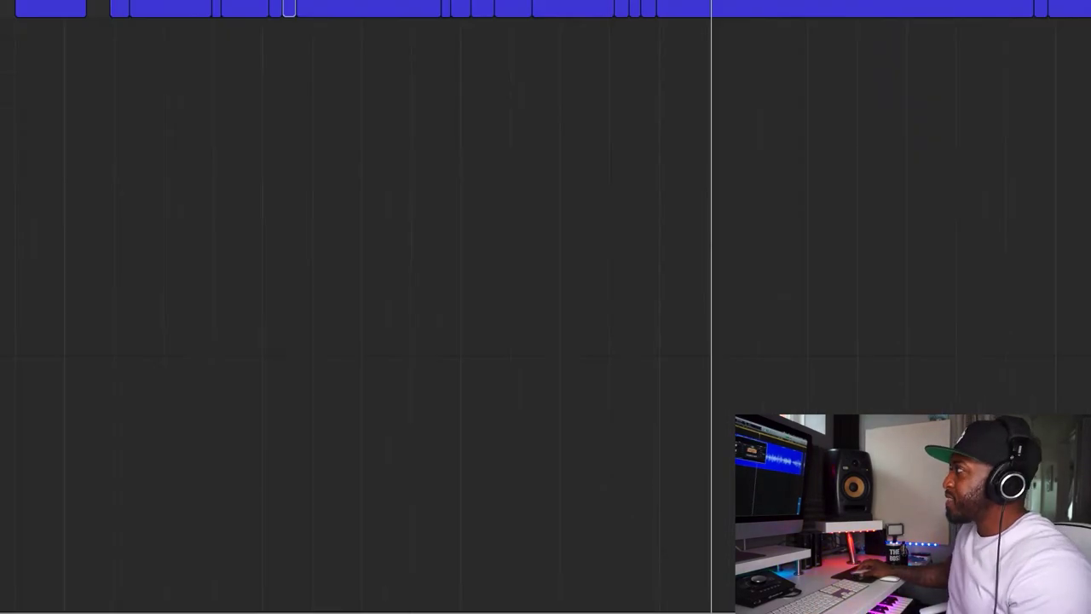
drag(576, 314, 613, 381)
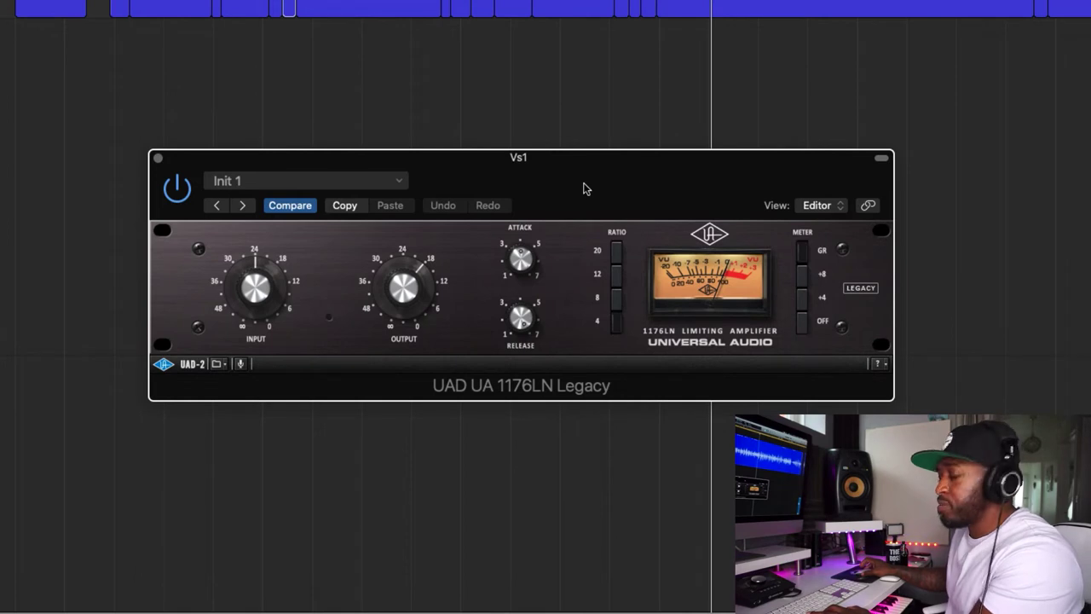
key(space)
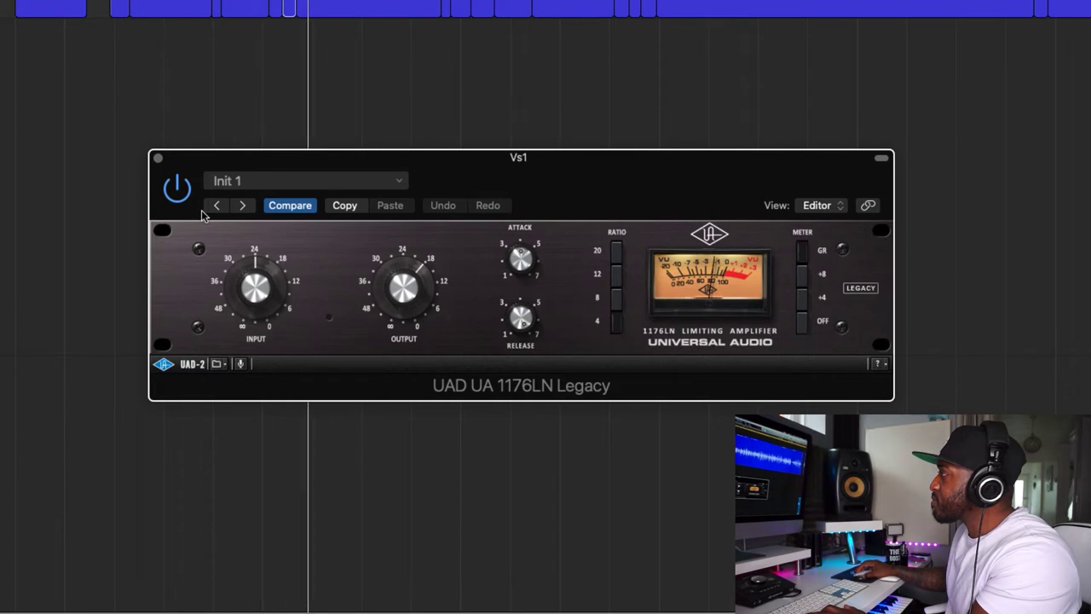
click(179, 200)
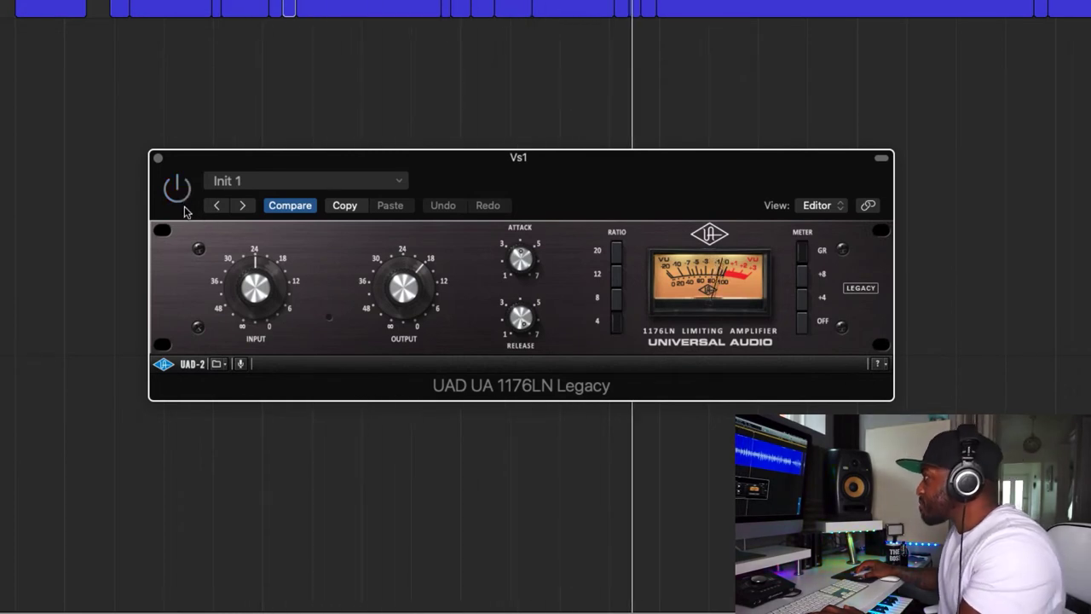
click(179, 197)
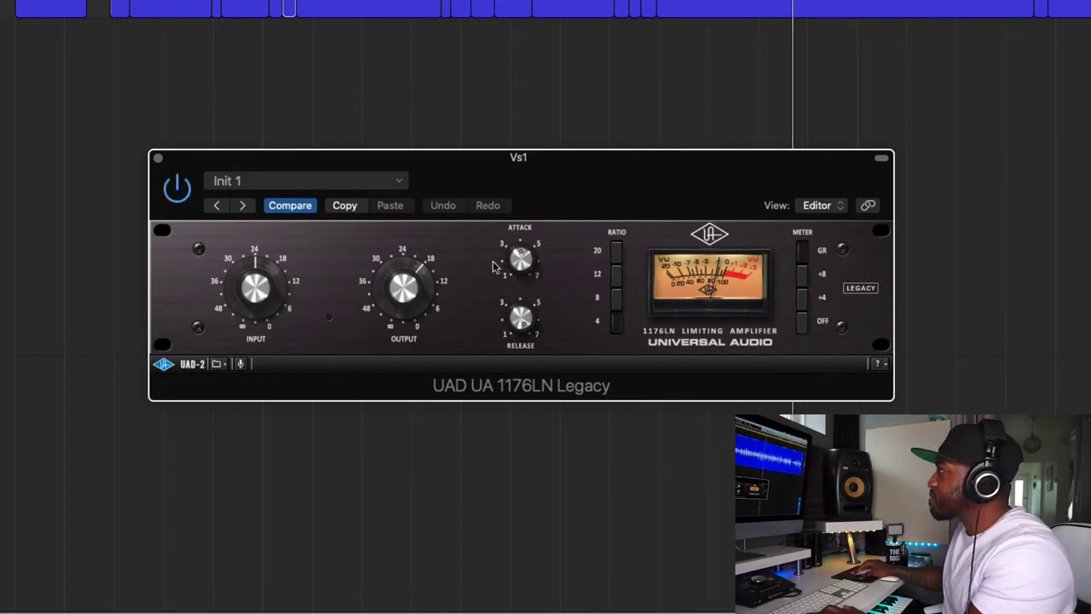
Step: Adjust the 1176LN's attack, toggle its bypass and close the plug-in
drag(518, 260, 526, 292)
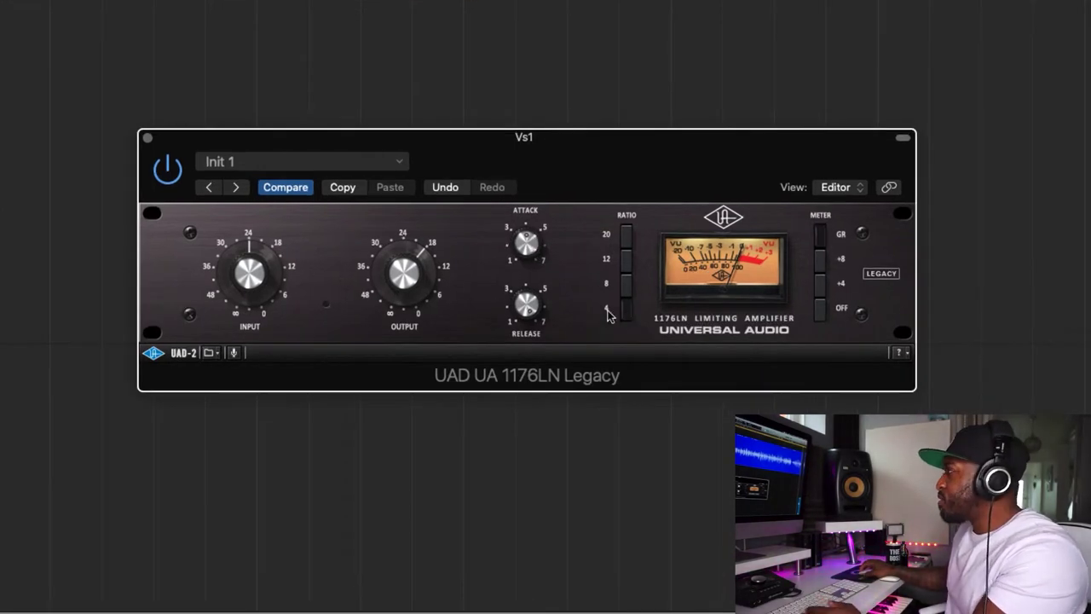
click(167, 170)
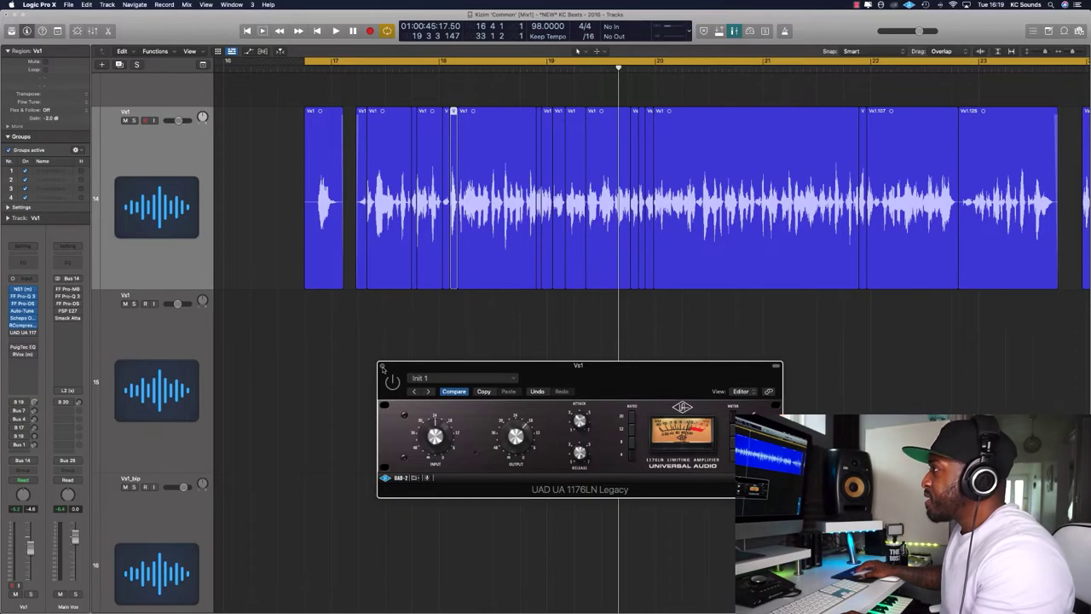
click(381, 367)
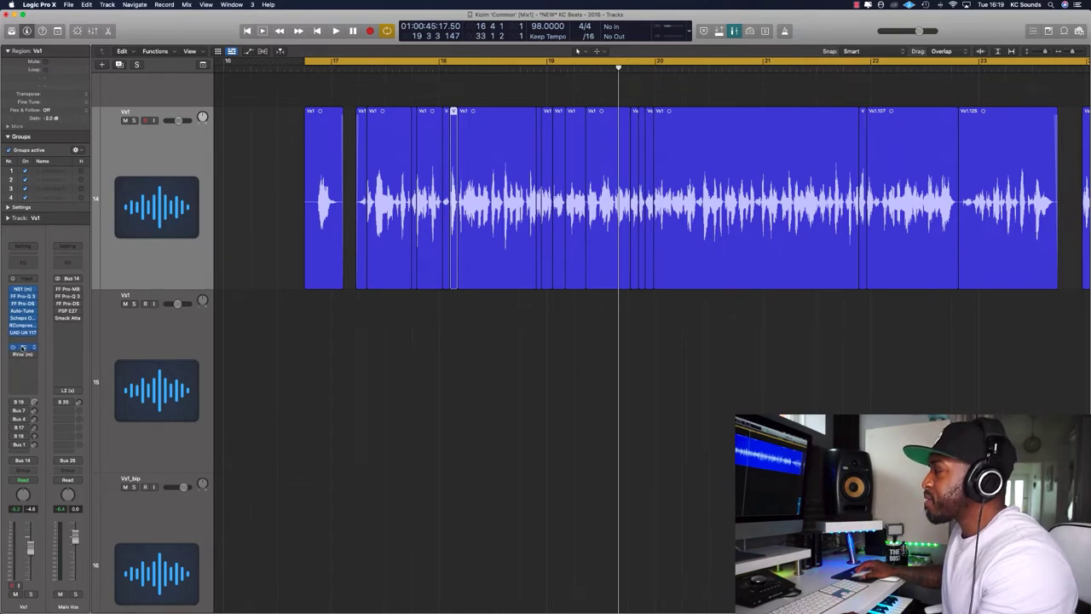
Step: Audition PuigTec EQP1A with the Vocal Cut Thru Pre1 preset and RVox on the playing Vs1 vocal, leaving both enabled and closing each plug-in
drag(557, 141, 557, 277)
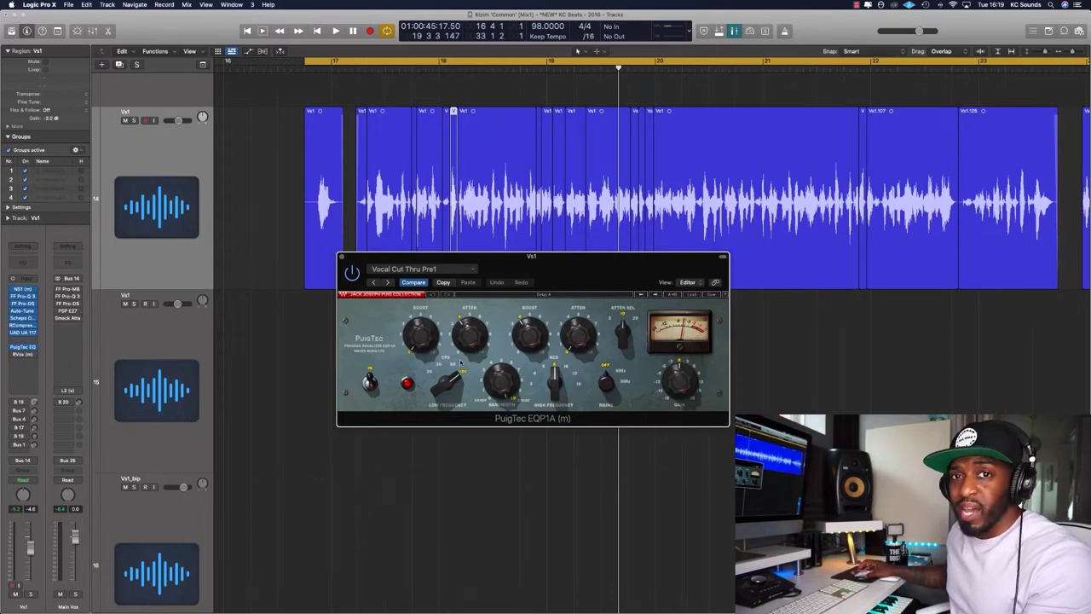
key(space)
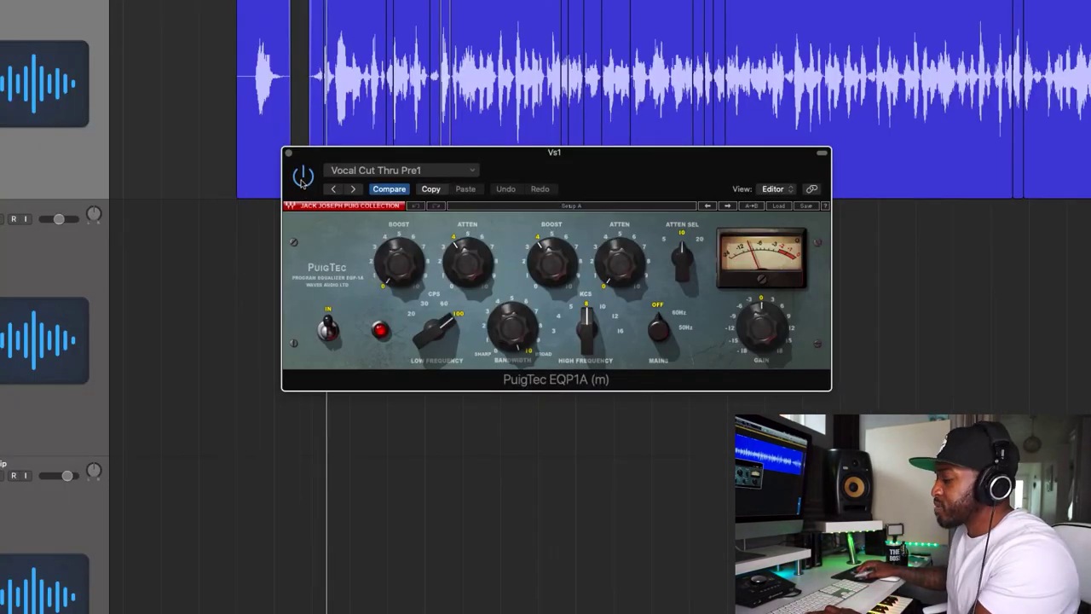
click(303, 177)
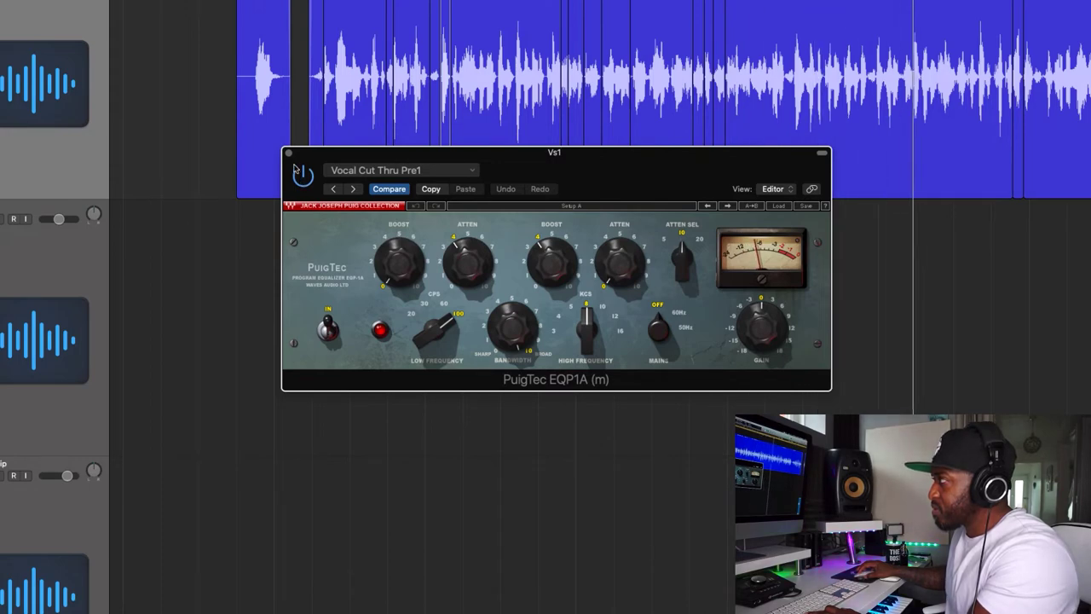
click(288, 154)
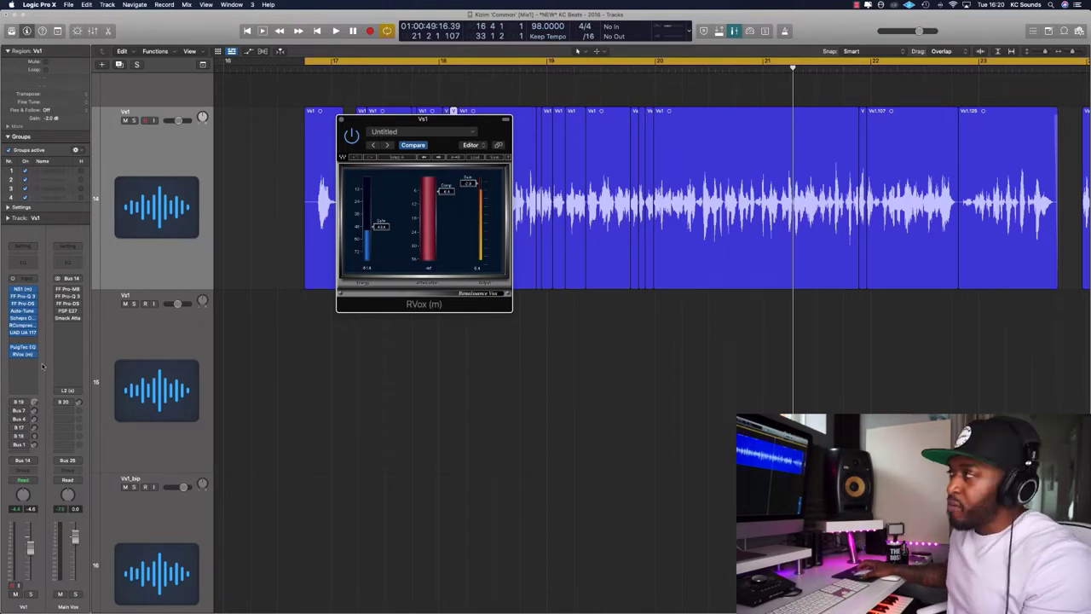
drag(424, 118, 477, 273)
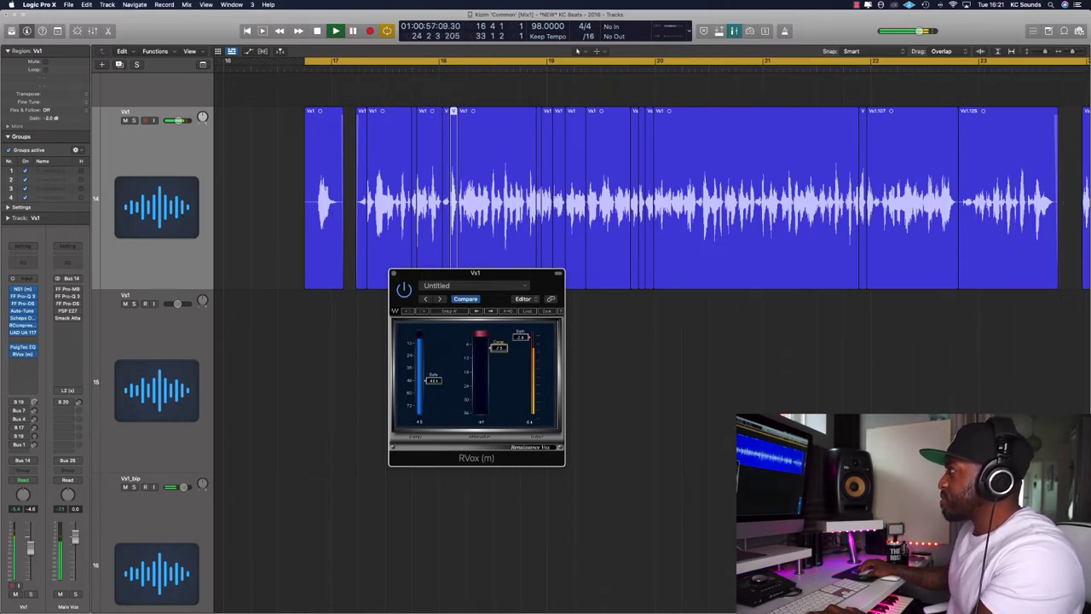
click(393, 274)
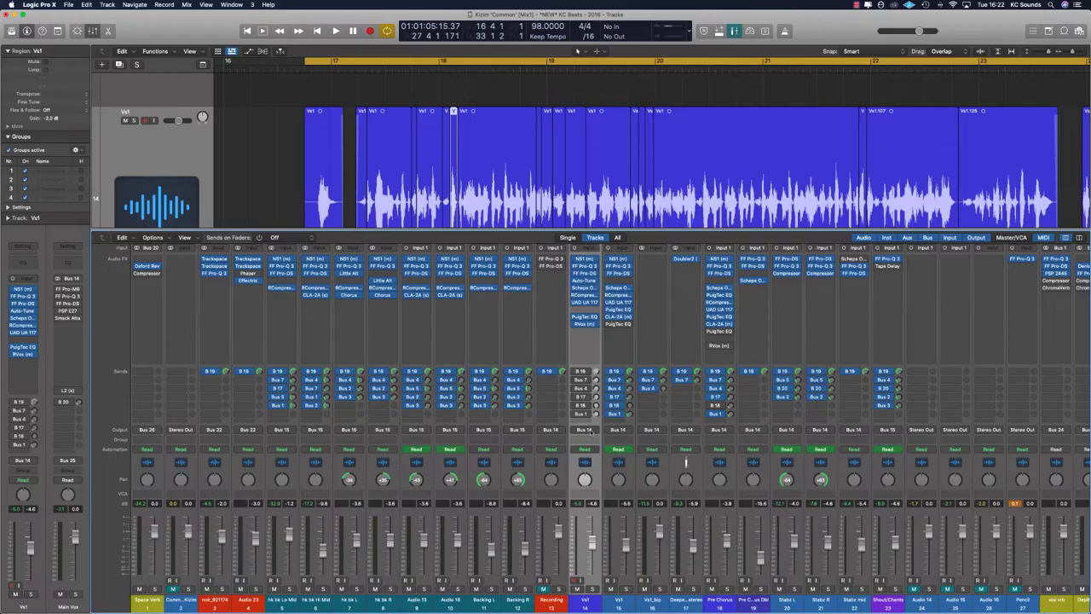
Step: Locate the Main Vox bus in the mixer and open its FF Pro-MB plug-in
scroll(852, 400, right, 10)
scroll(852, 400, right, 8)
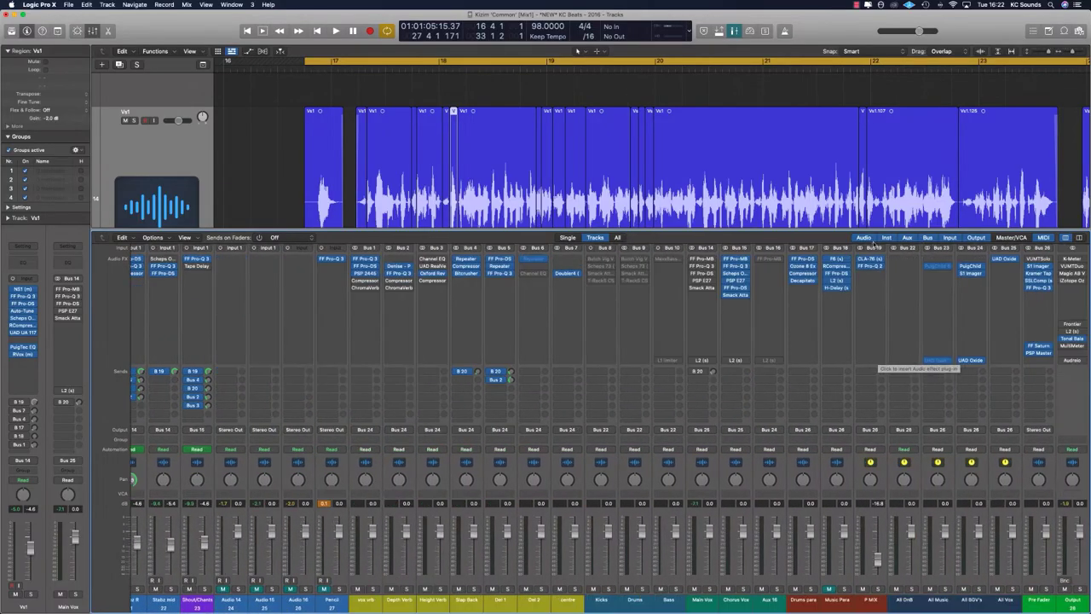
click(703, 258)
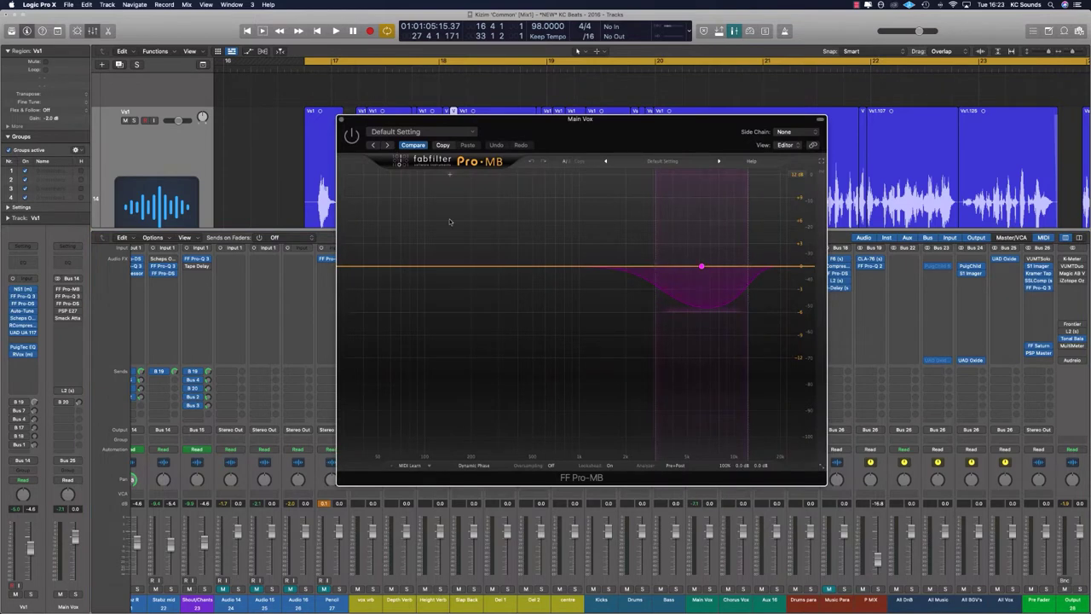
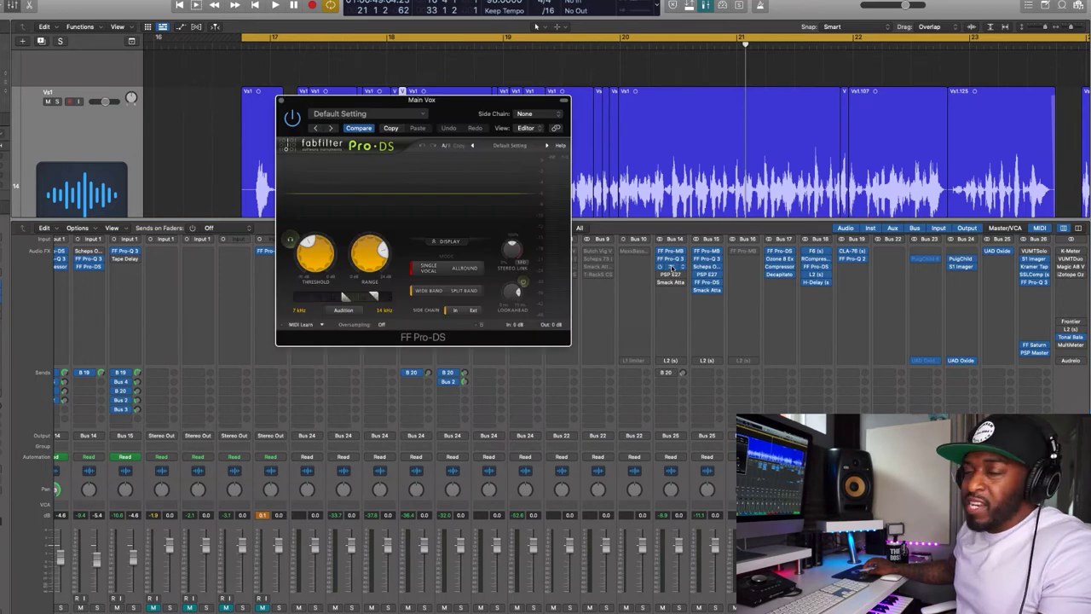
Step: Play the vocal through FF Pro-DS and PSP E27 with the Main Vocals preset on the Main Vox bus, closing each plug-in
key(space)
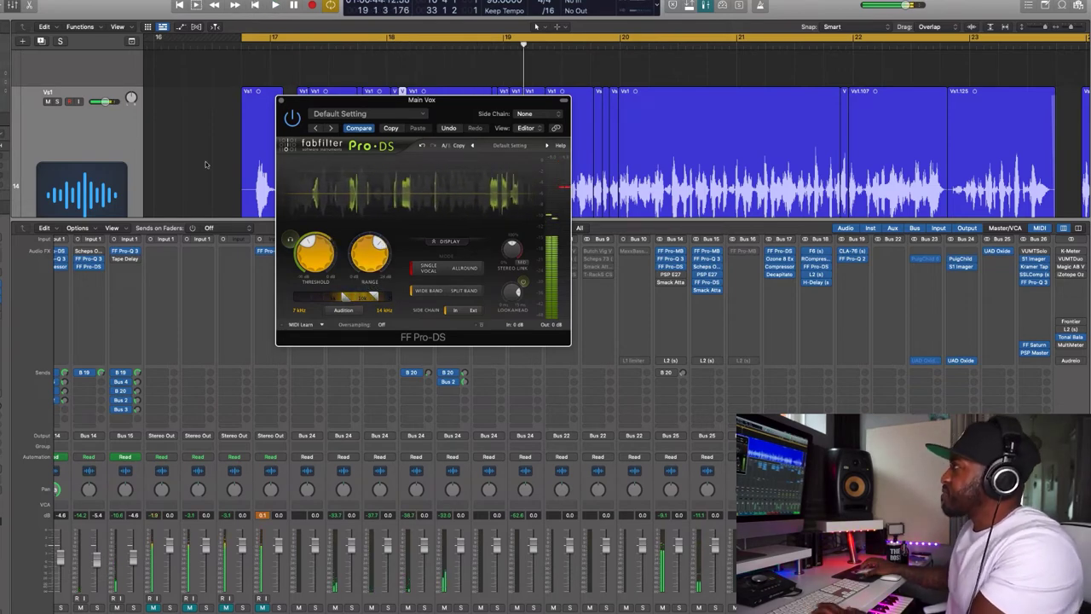
key(space)
key(super+w)
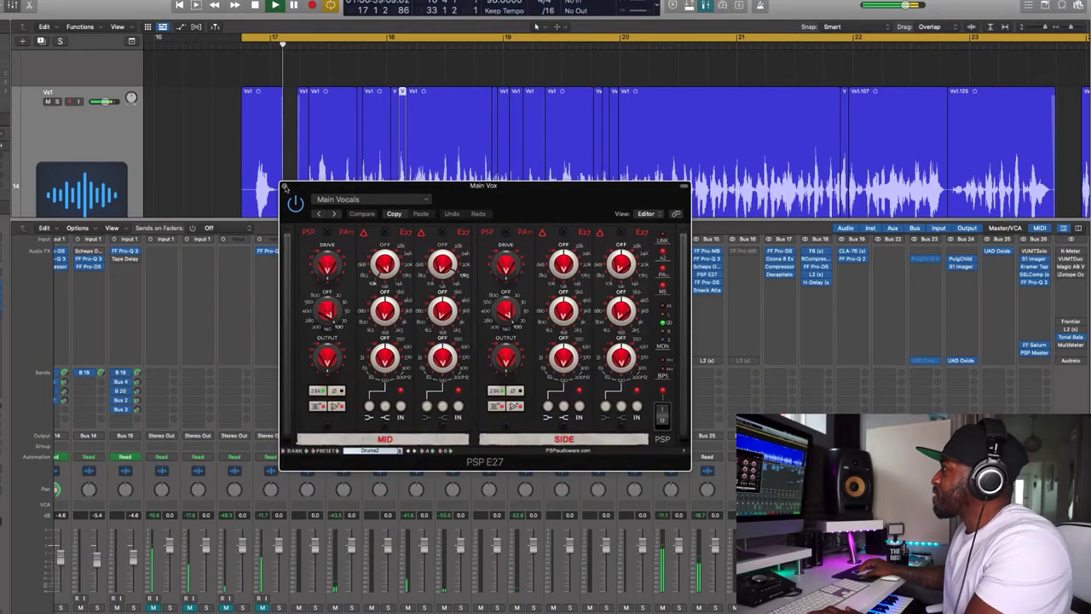
click(285, 185)
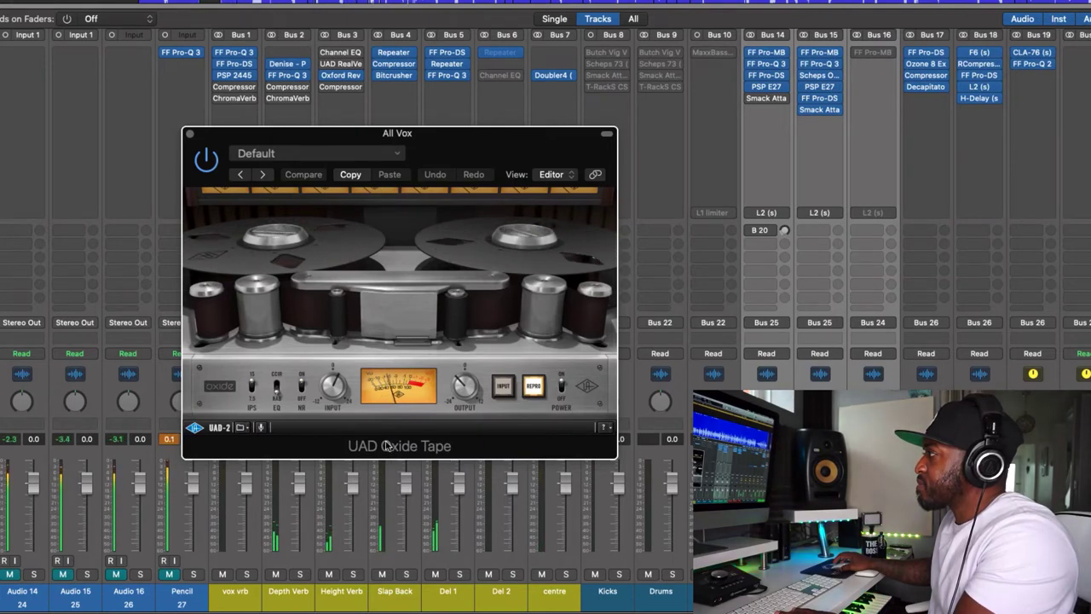
Step: Compare the playing vocals with the UAD Oxide Tape on the All Vox bus powered off and on, leaving it on
click(561, 391)
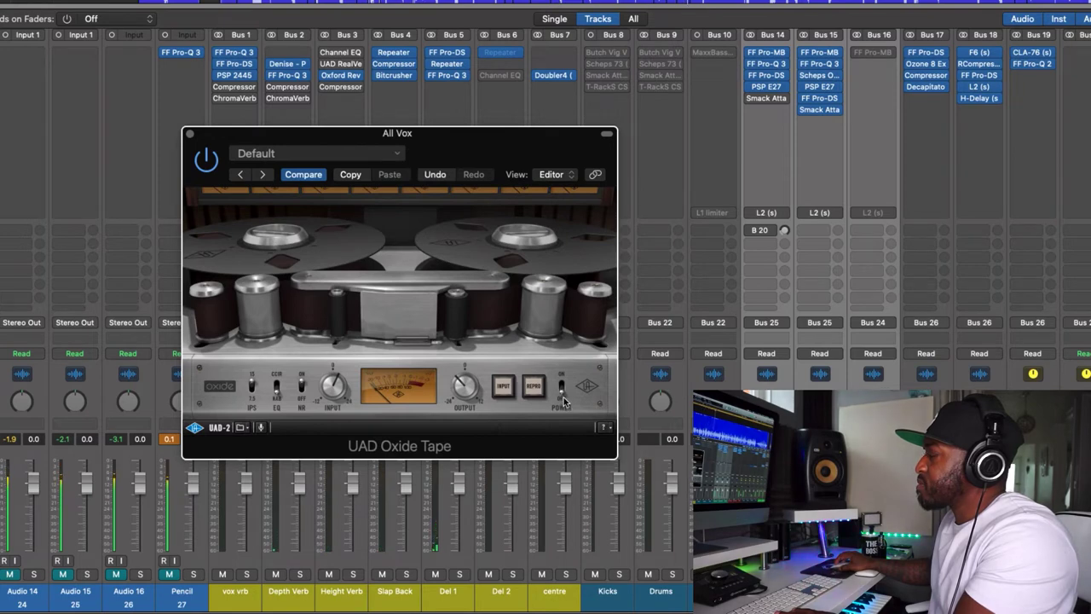
click(562, 385)
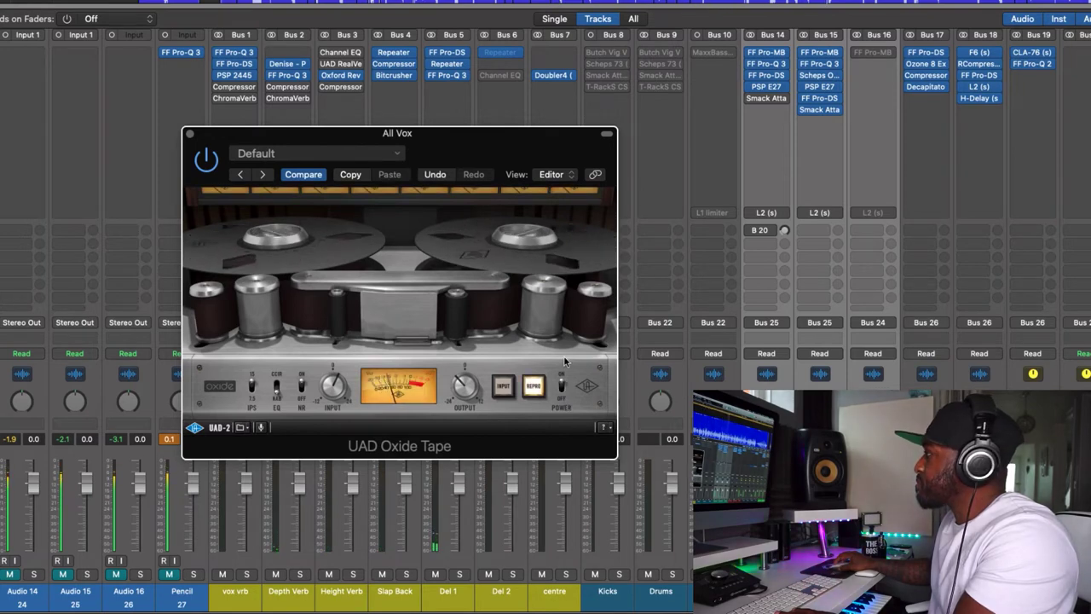
click(562, 385)
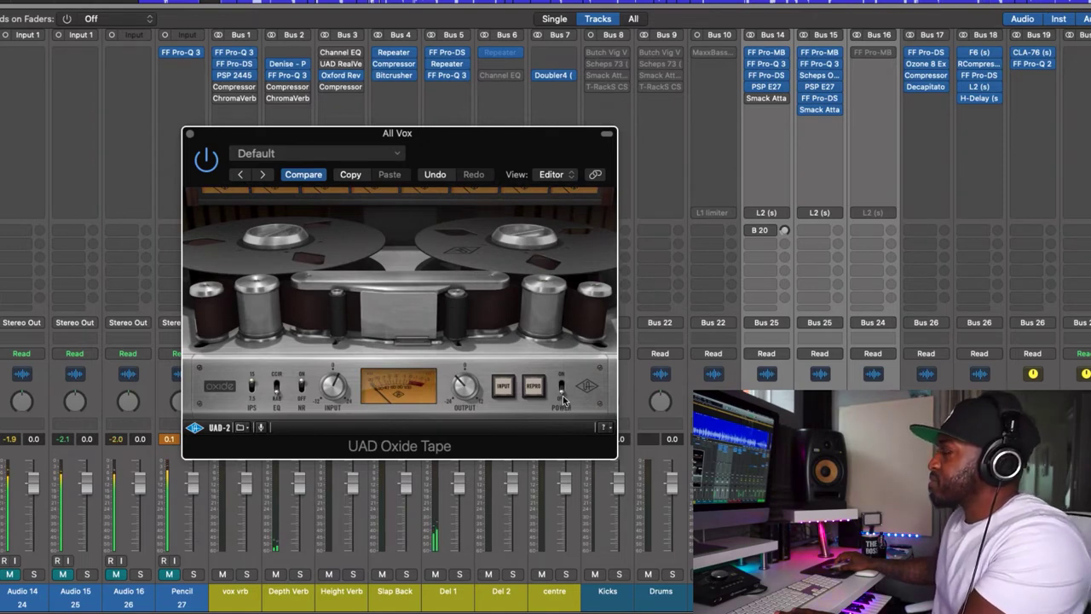
click(562, 389)
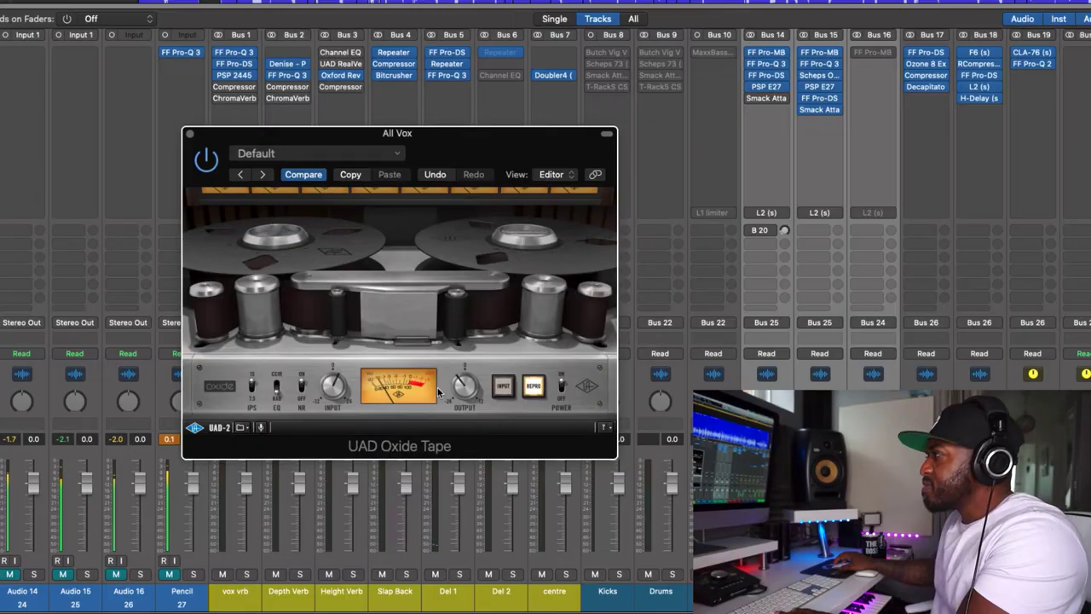
click(561, 396)
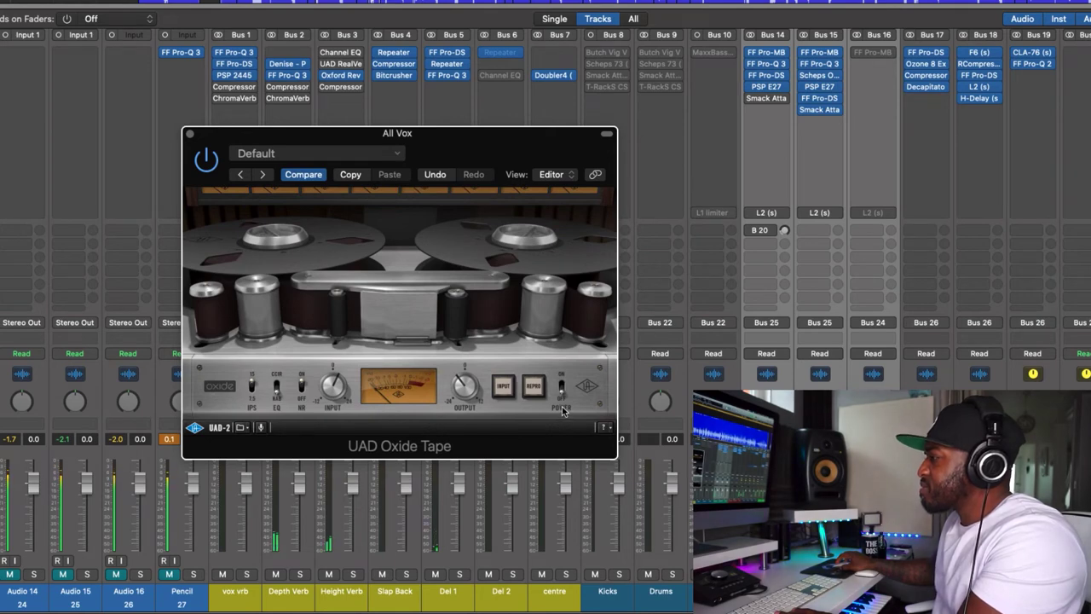
click(562, 390)
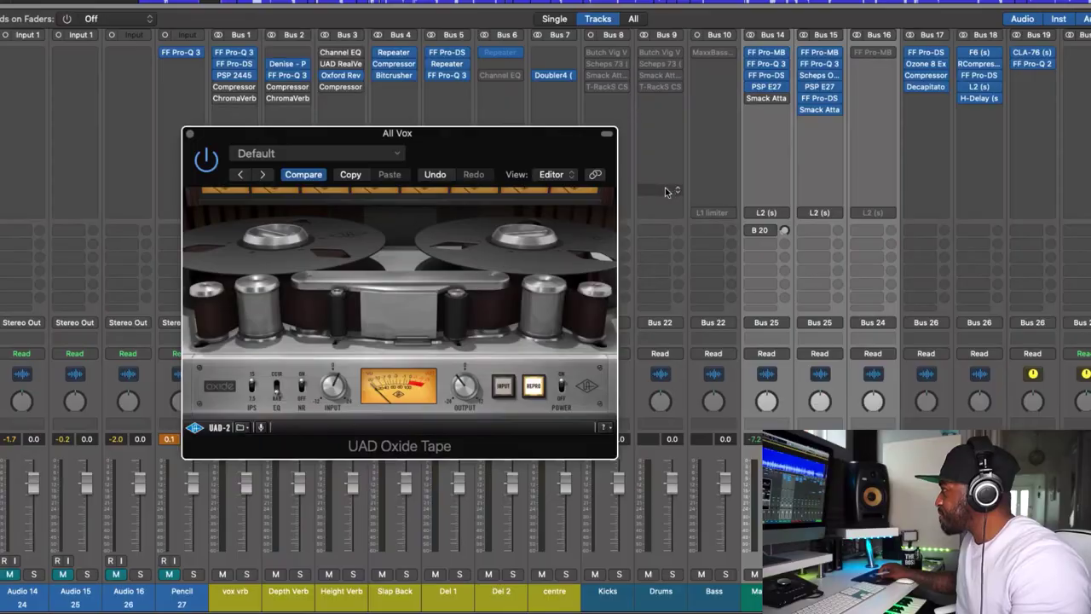
Step: Insert Oxford TransMod on the selected vocal buses 14, 15 and 16, play the vocal and set the Main Vox instance's ratio to +0.27
click(766, 198)
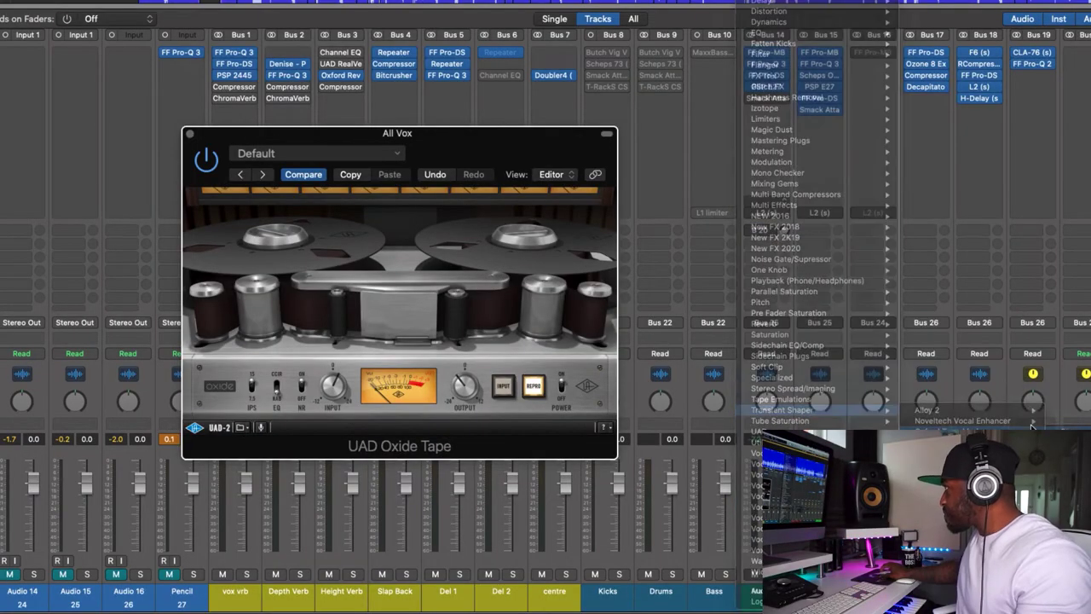
click(482, 220)
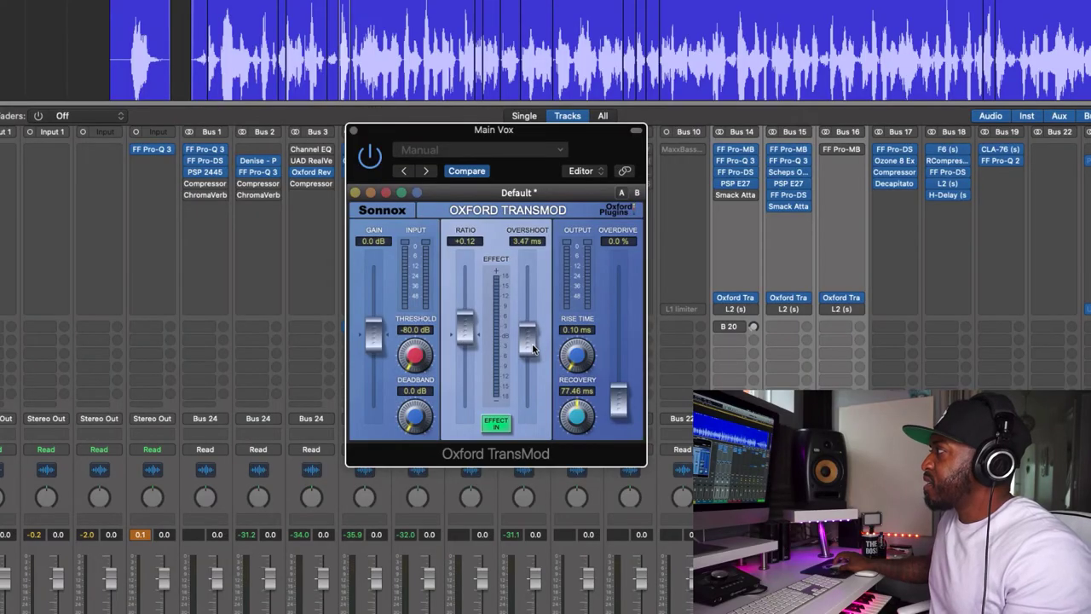
key(space)
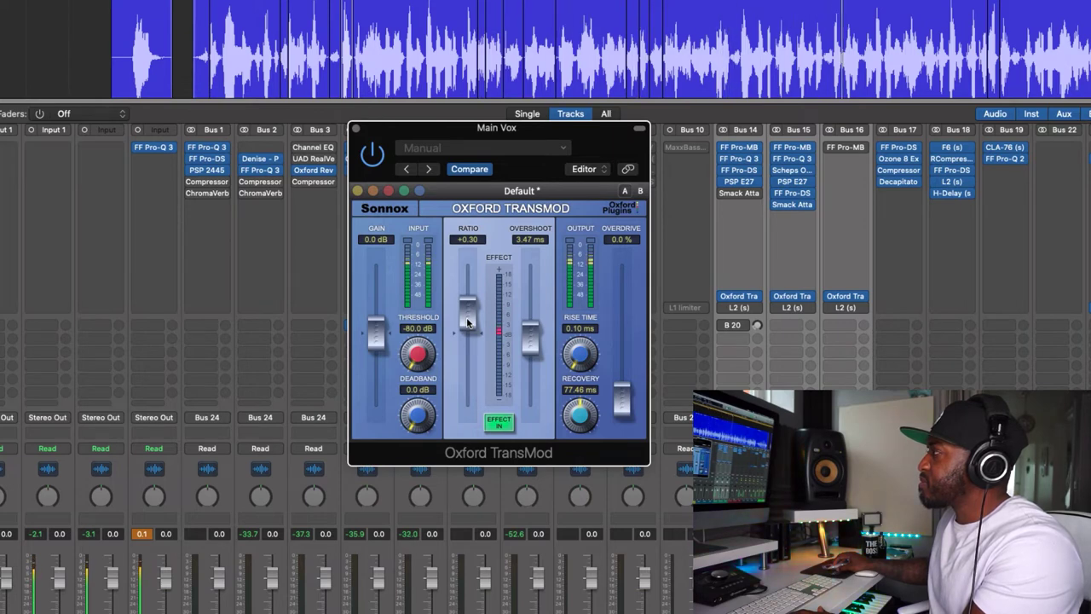
drag(467, 322, 467, 325)
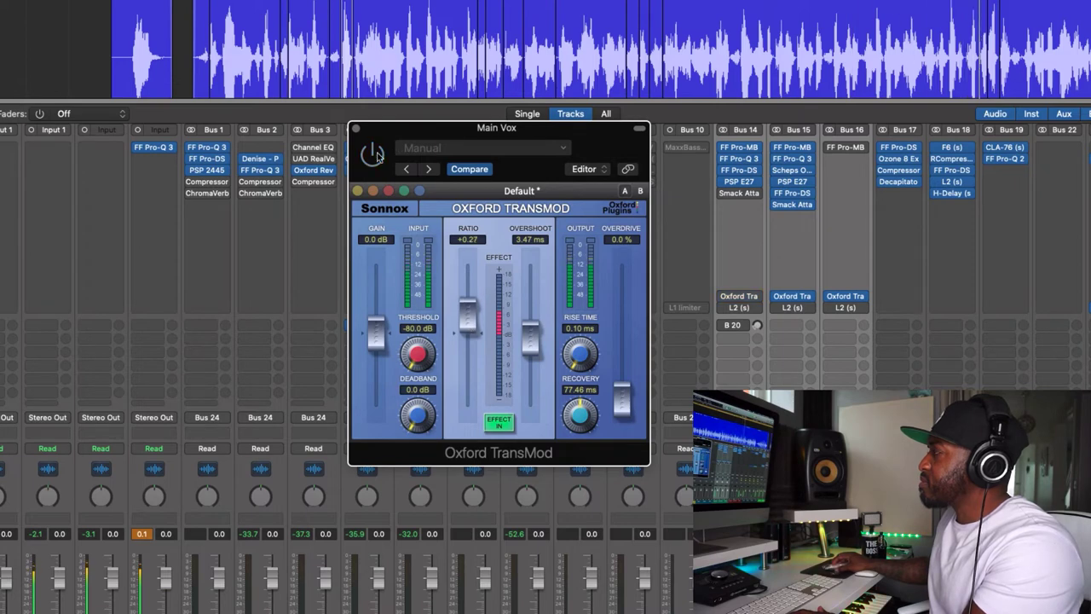